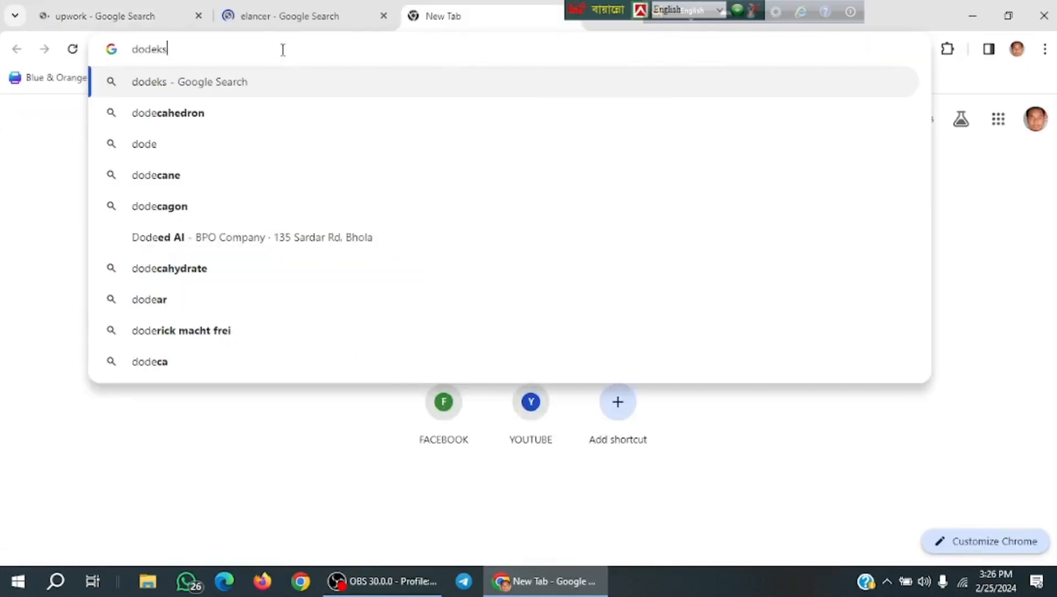
Search Google for 'odesk' and close the leftover elancer results tab.
key("BackSpace")
key("BackSpace")
key("BackSpace")
key("BackSpace")
key("BackSpace")
key("BackSpace")
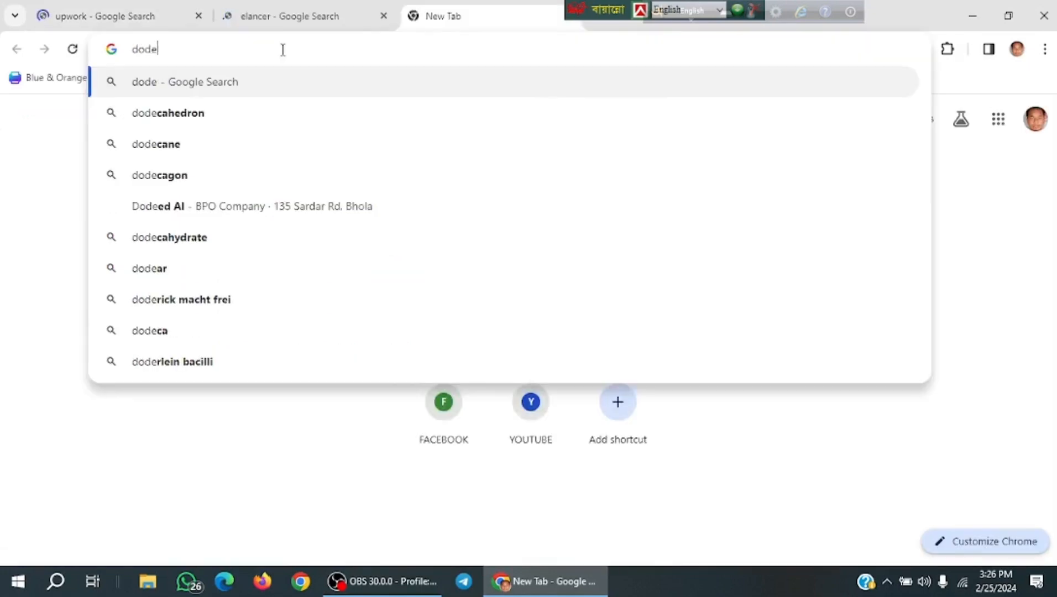
type("odesk")
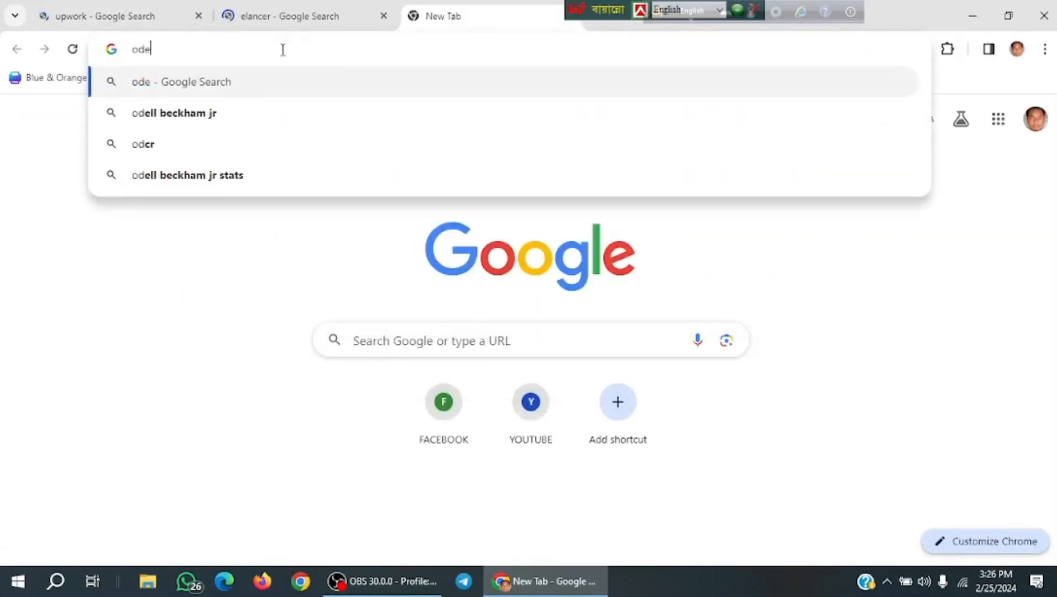
key("Return")
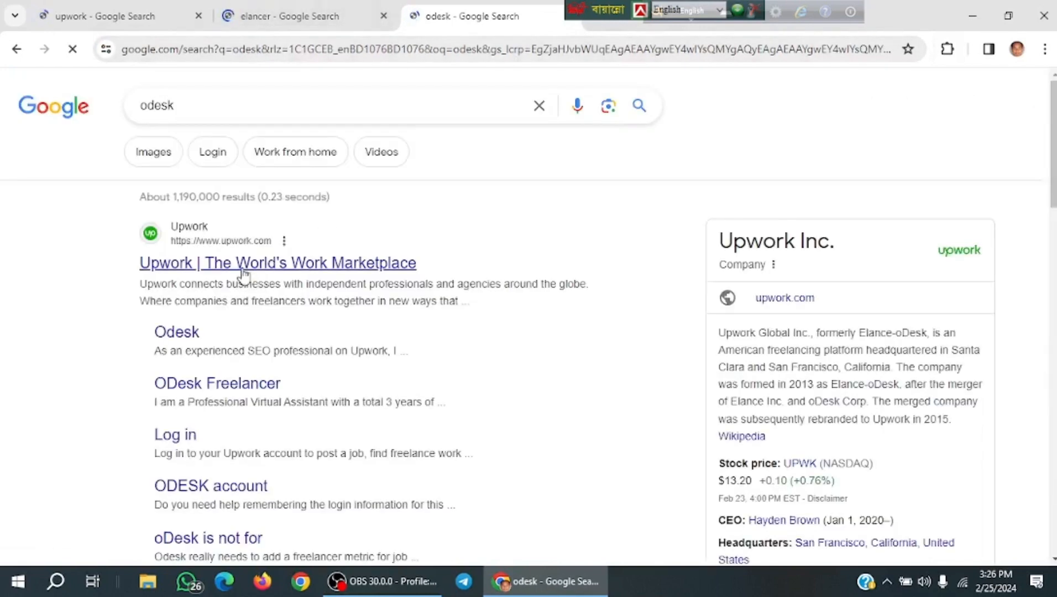
left_click(383, 16)
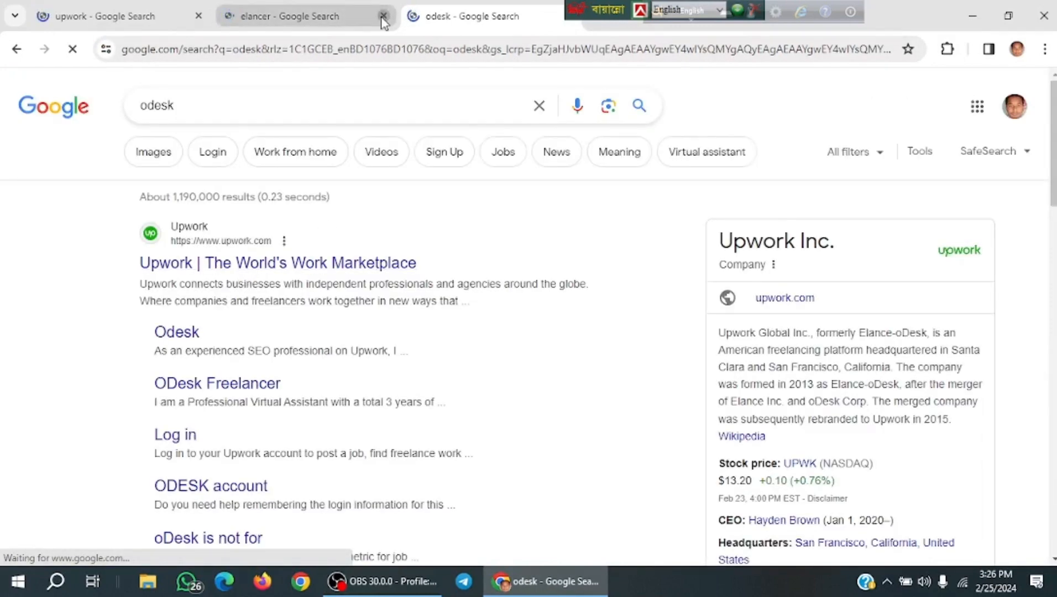
Close the old search tab and capture a full-screen Lightshot screenshot of the Upwork home page.
left_click(199, 16)
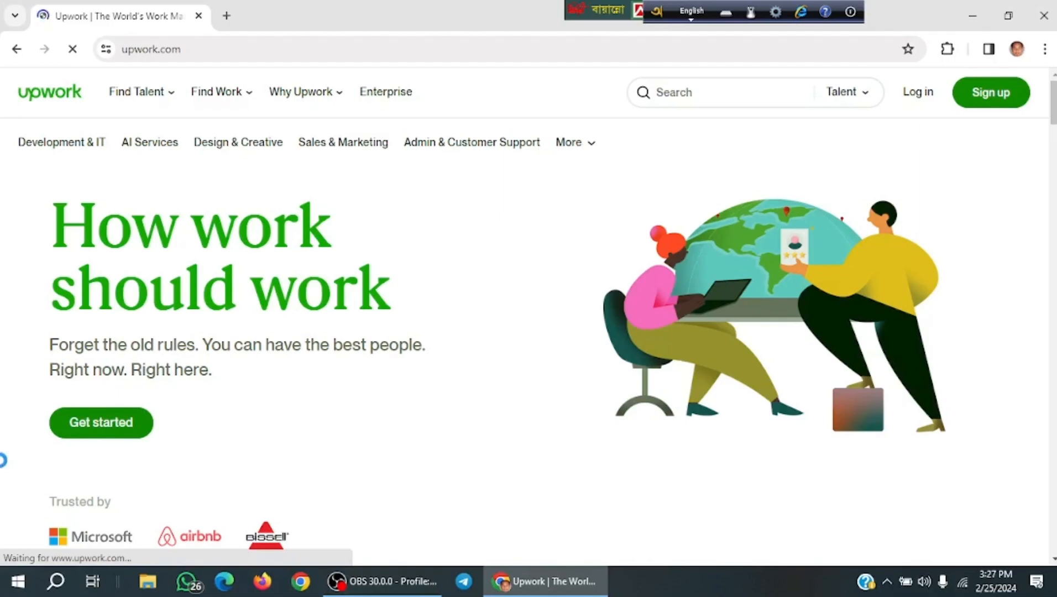
key("Print")
left_click_drag(2, 2, 1055, 595)
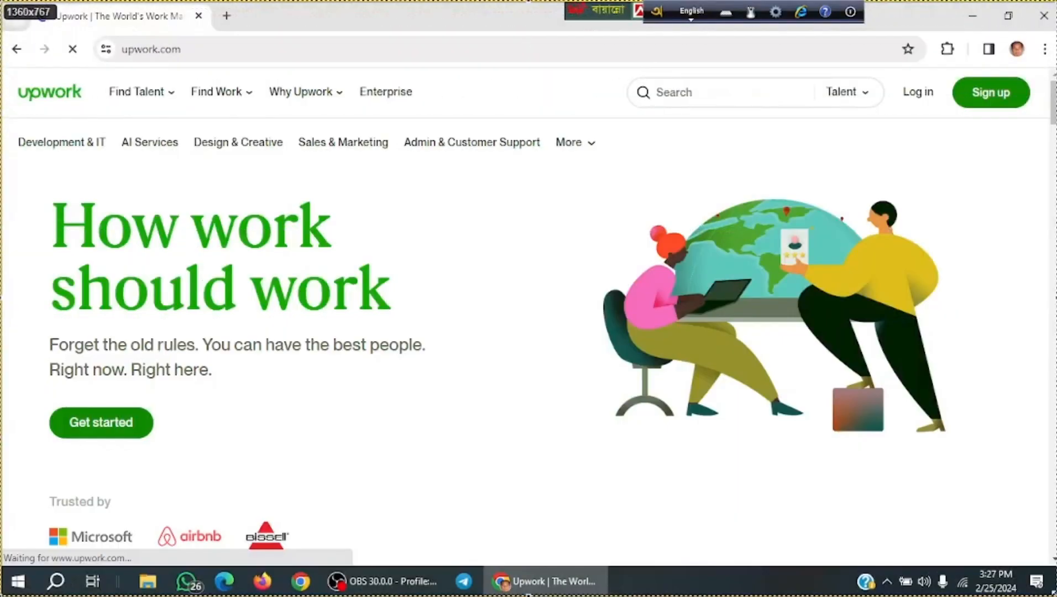
left_click_drag(528, 596, 530, 595)
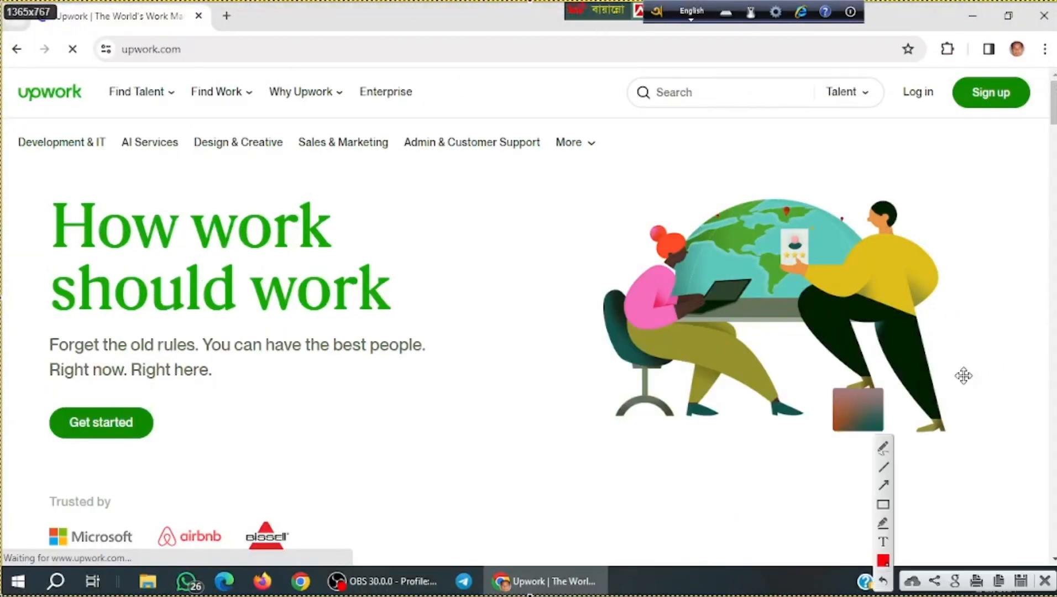
Circle Find Talent, Find Work, Why Upwork and Enterprise in red on the screenshot.
left_click(883, 447)
mouse_move(169, 83)
left_mouse_down()
mouse_move(105, 82)
mouse_move(135, 126)
mouse_move(173, 102)
left_mouse_up()
mouse_move(269, 76)
left_mouse_down()
mouse_move(178, 76)
mouse_move(241, 129)
mouse_move(264, 95)
left_mouse_up()
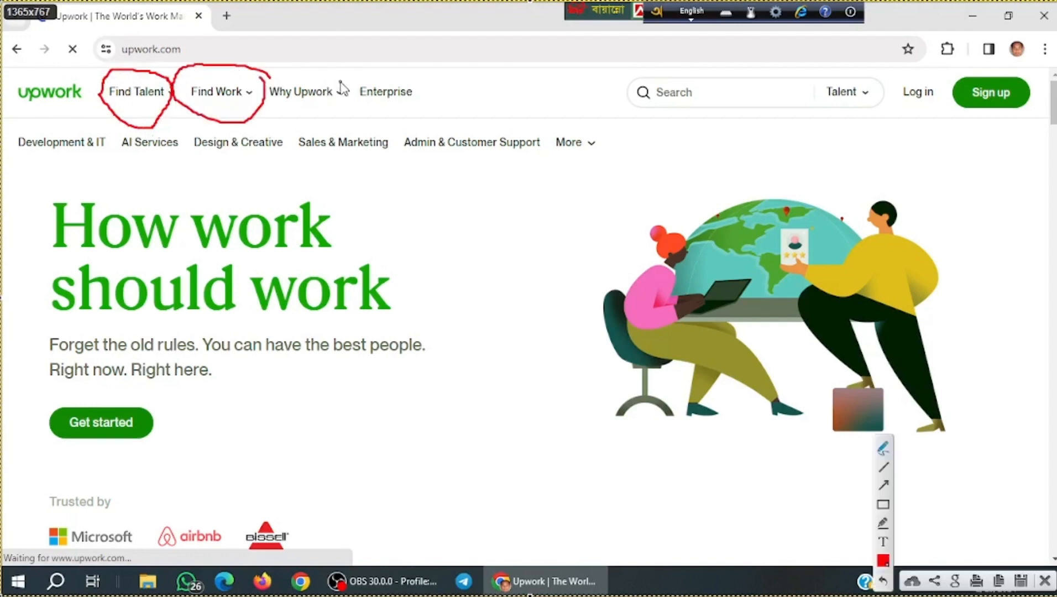
mouse_move(342, 83)
left_mouse_down()
mouse_move(262, 71)
mouse_move(296, 127)
mouse_move(337, 81)
left_mouse_up()
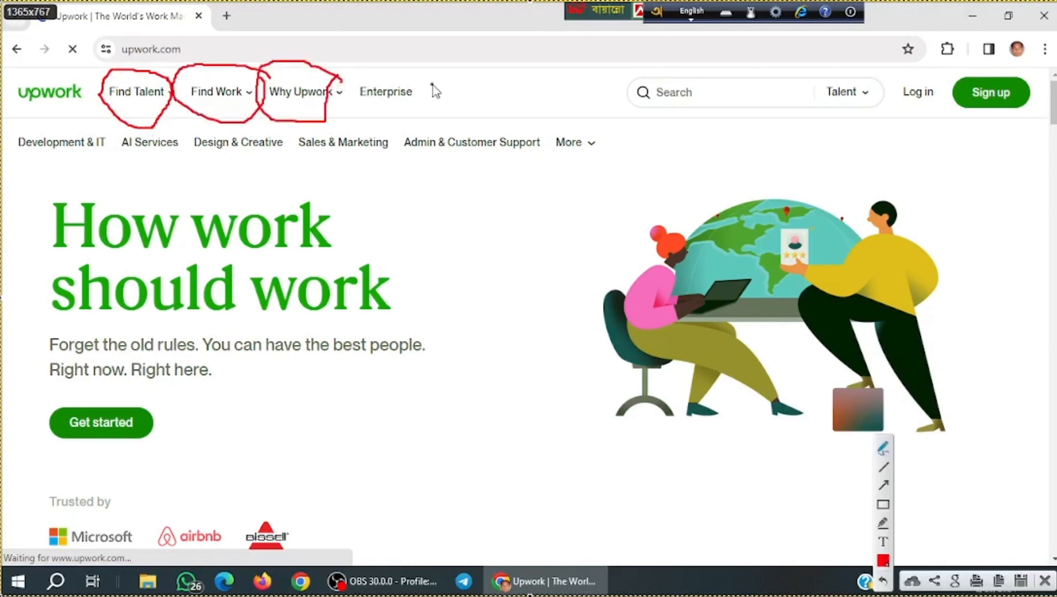
mouse_move(433, 84)
left_mouse_down()
mouse_move(344, 92)
mouse_move(425, 117)
mouse_move(432, 83)
left_mouse_up()
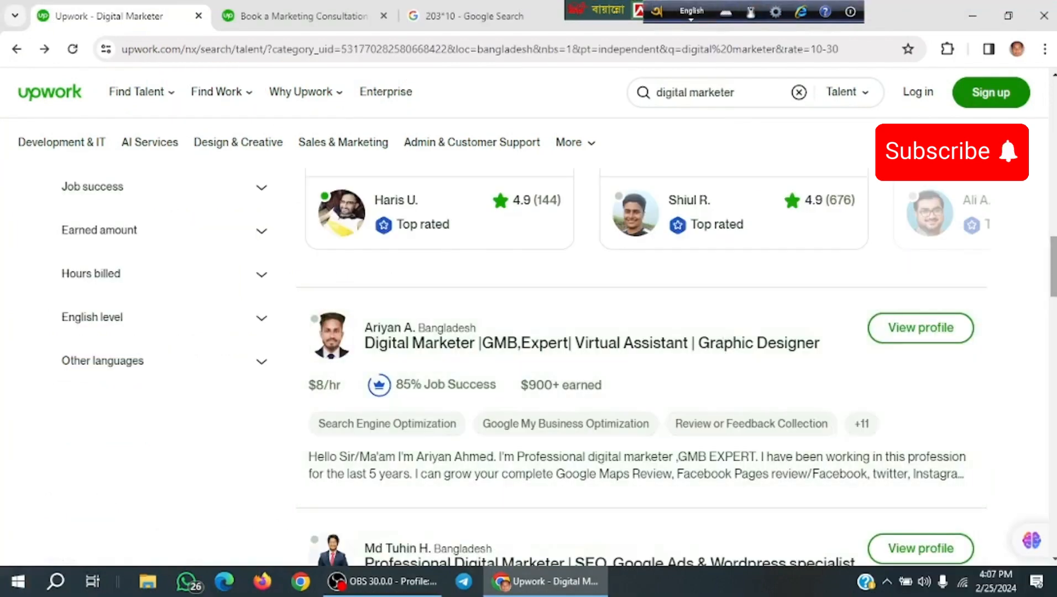
Start account sign-up from the Sign up button at the top right of Upwork.
left_click(1005, 90)
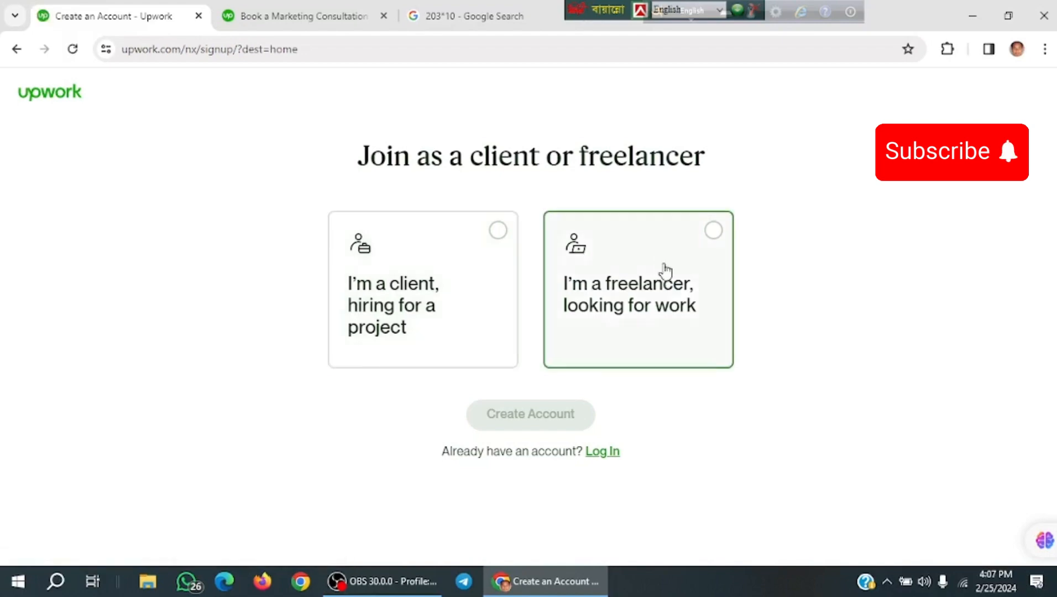
Join as a freelancer, enter the email and password, accept the Terms, and create the account.
left_click(714, 231)
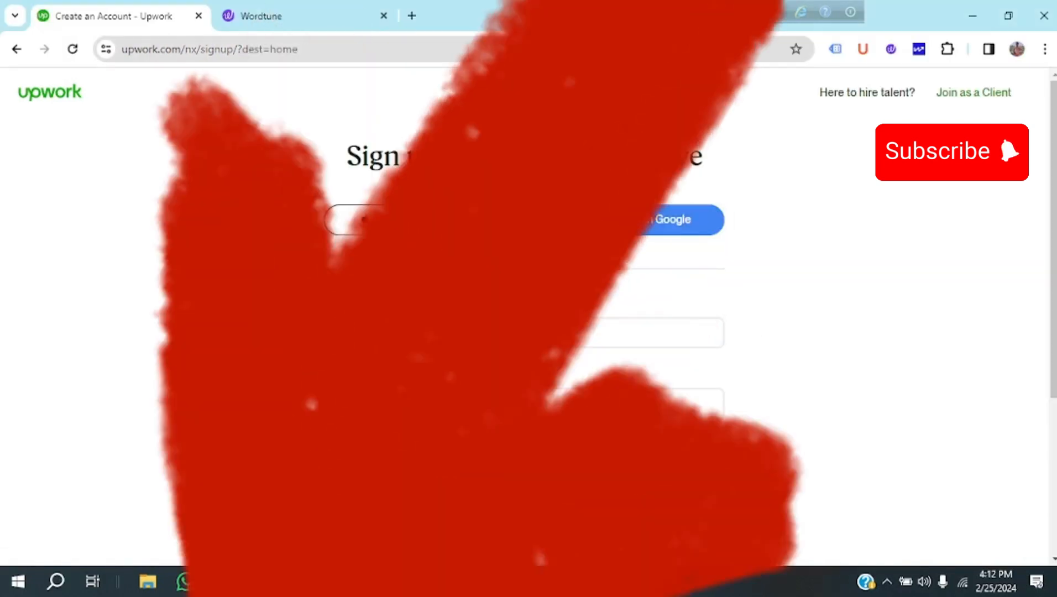
left_click(362, 333)
scroll(361, 333, "down", 3)
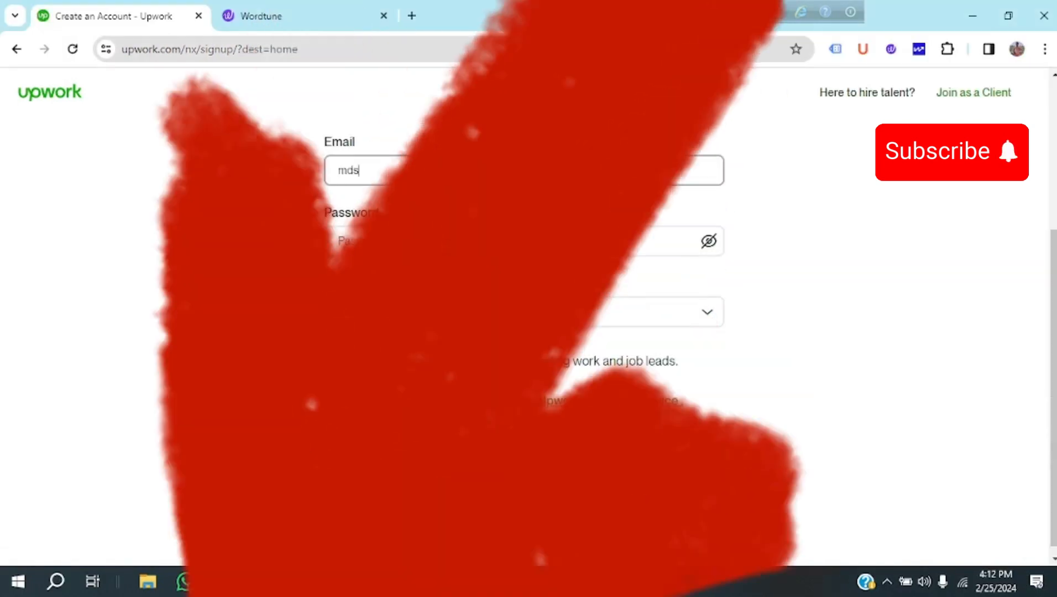
key("Tab")
type("•••••••")
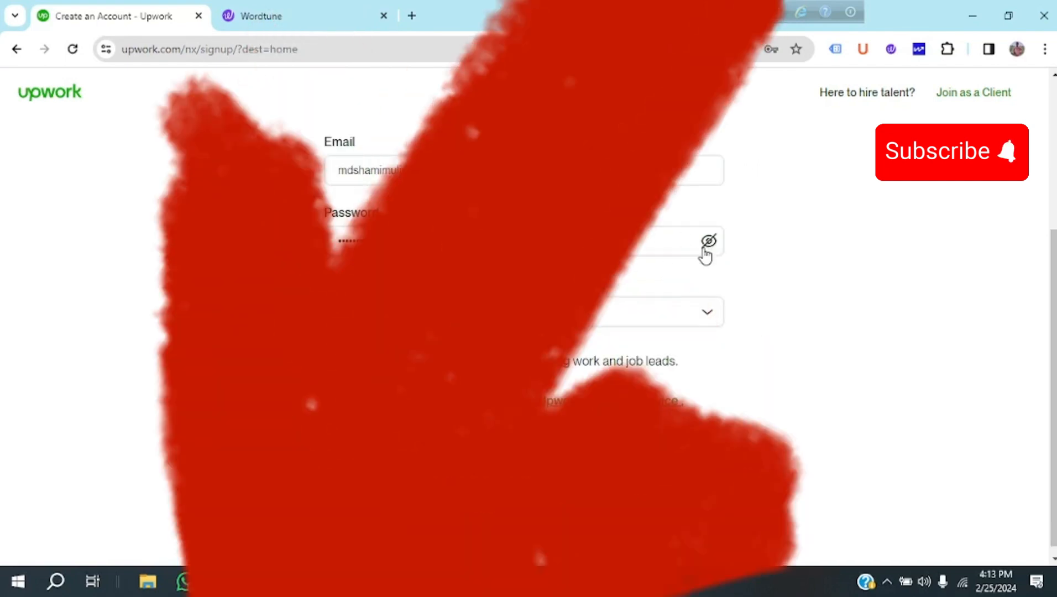
left_click(707, 241)
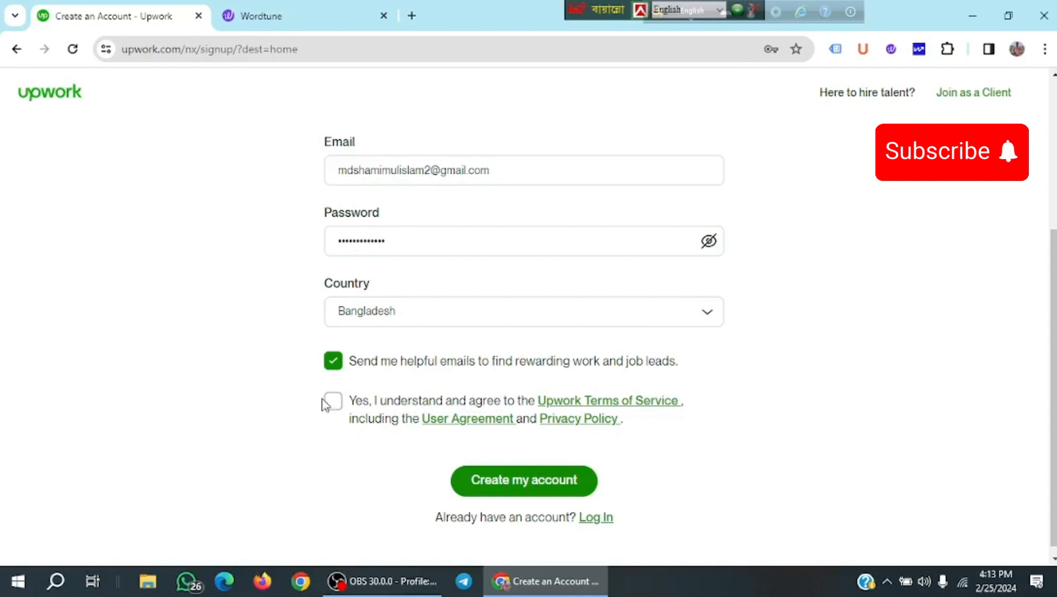
left_click(334, 403)
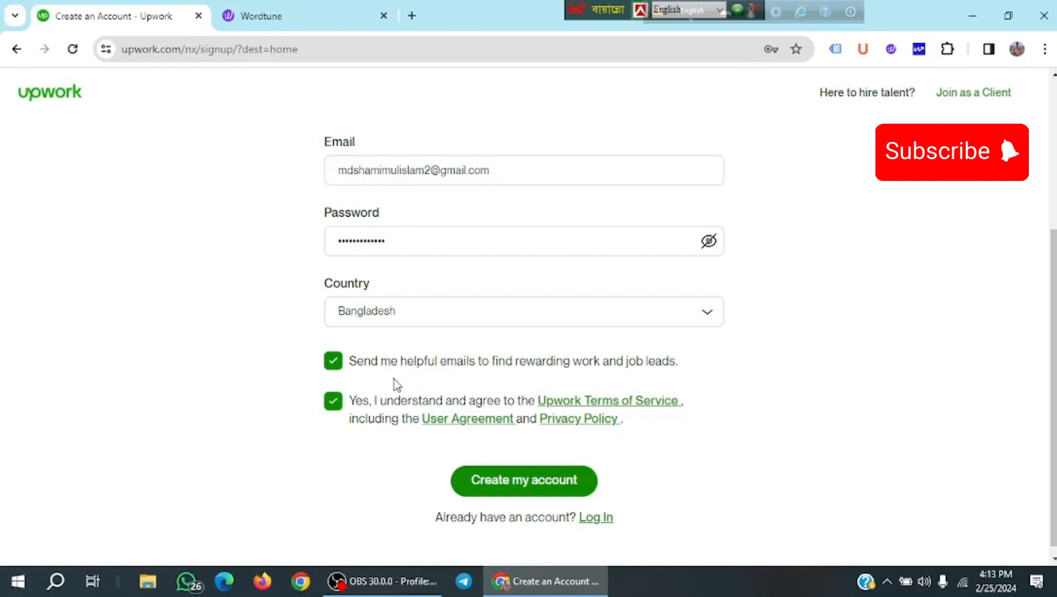
left_click(523, 481)
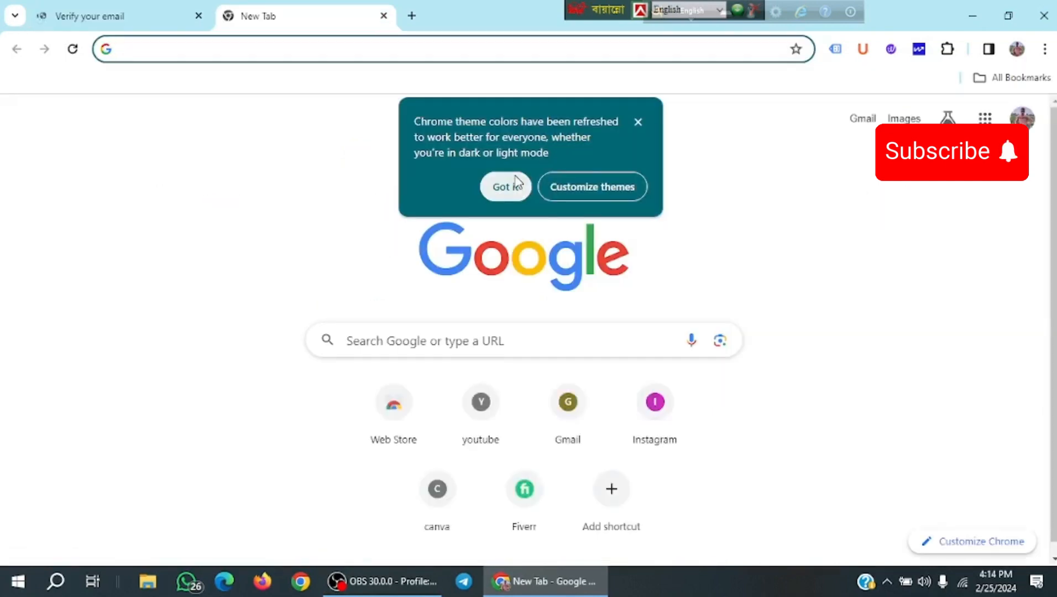
Check the Upwork verification email in Gmail and get started building the profile.
left_click(519, 183)
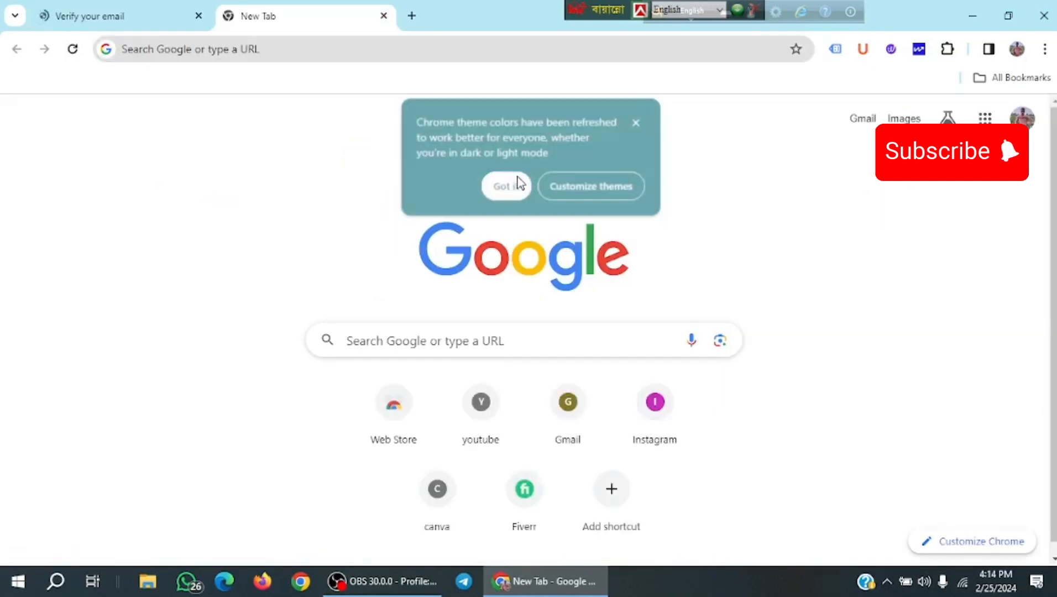
left_click(860, 120)
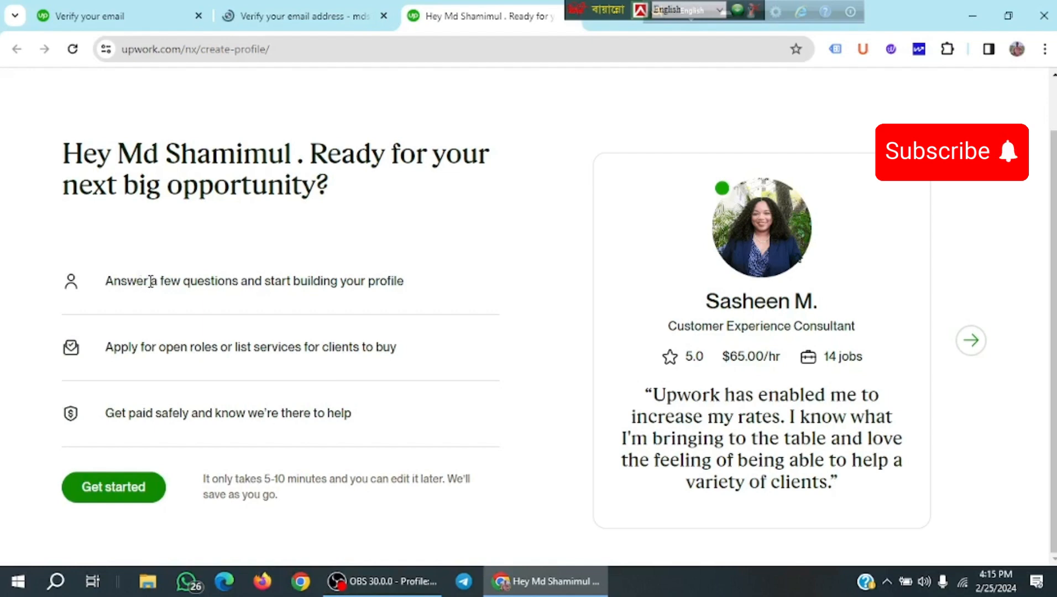
left_click_drag(151, 281, 475, 266)
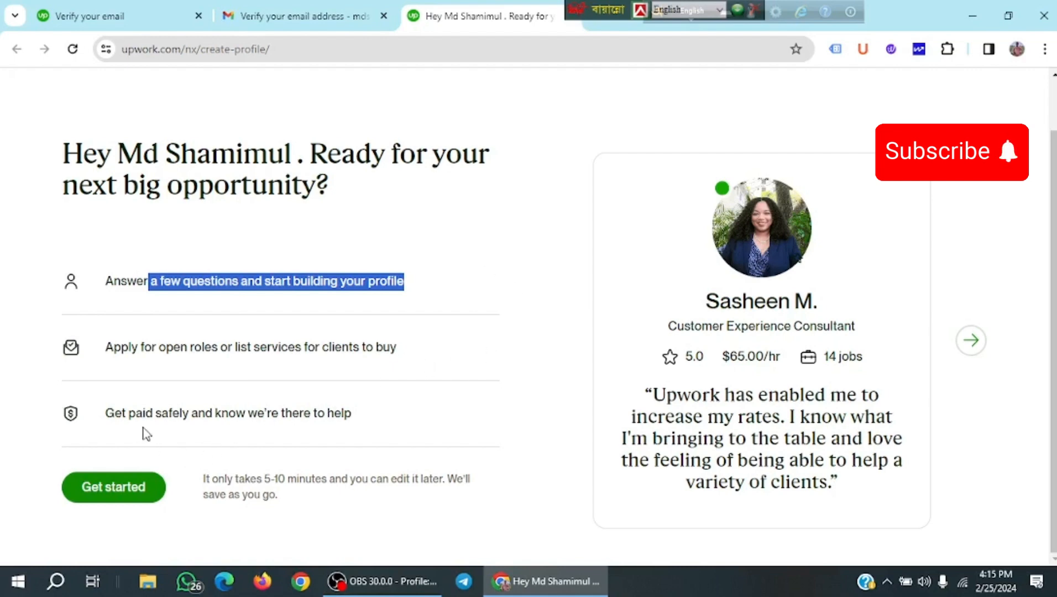
left_click(155, 490)
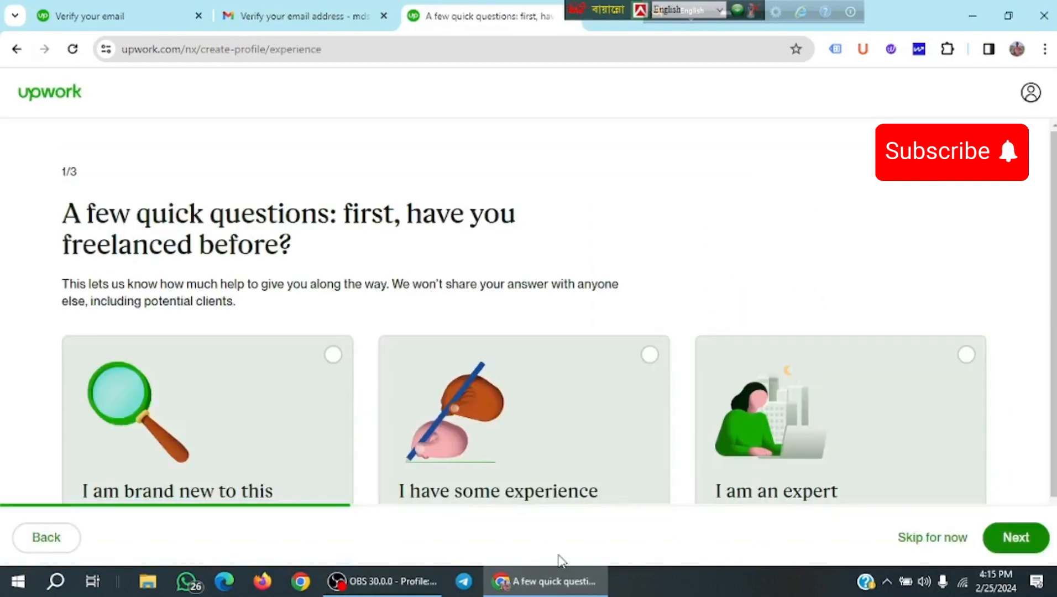
Answer that you're an expert freelancer and pick earning your main income as the goal.
scroll(288, 449, "down", 1)
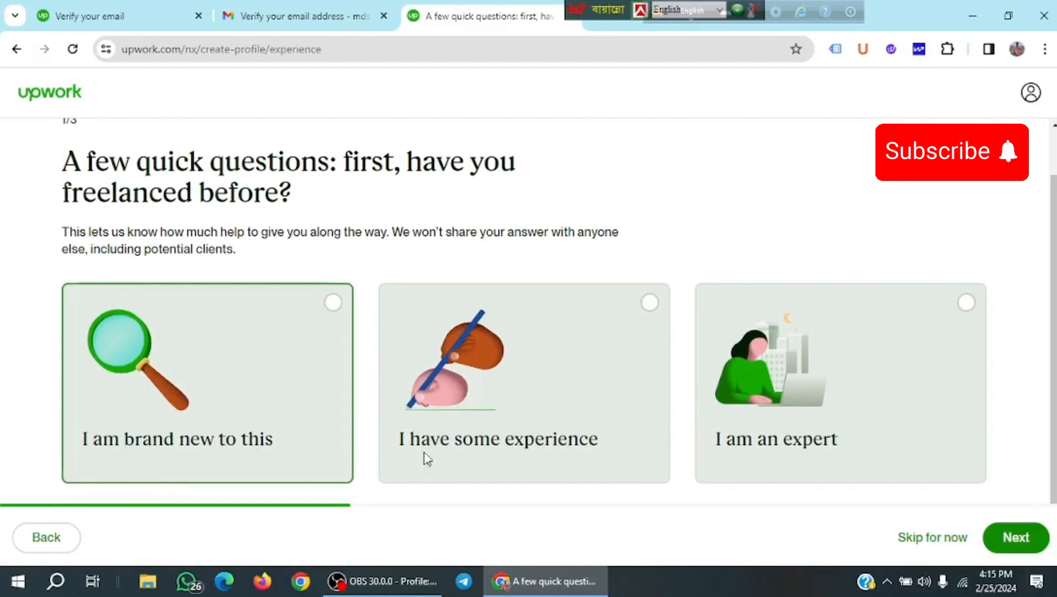
left_click(847, 456)
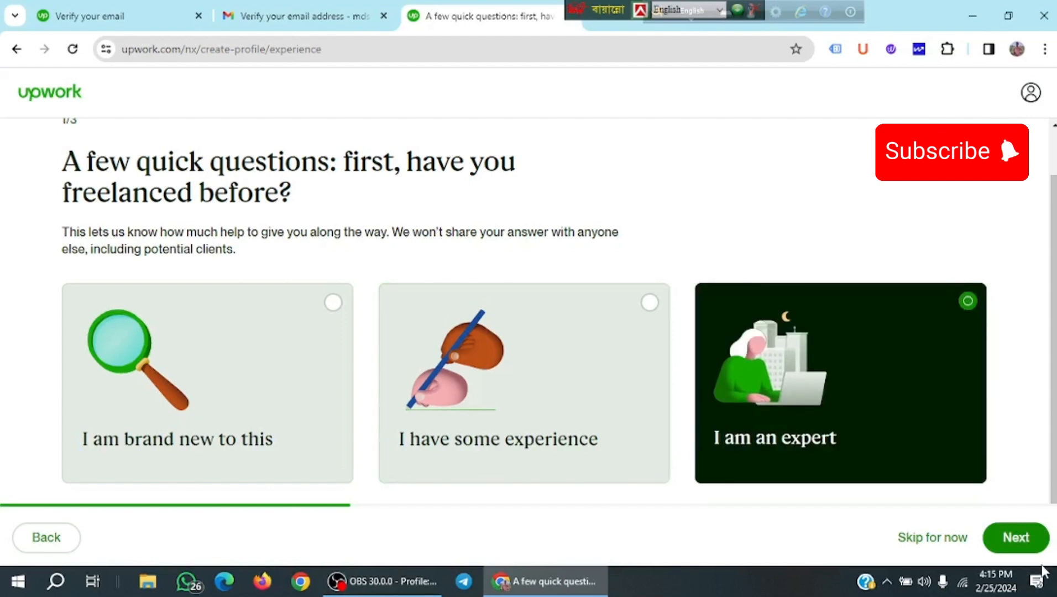
left_click(1016, 540)
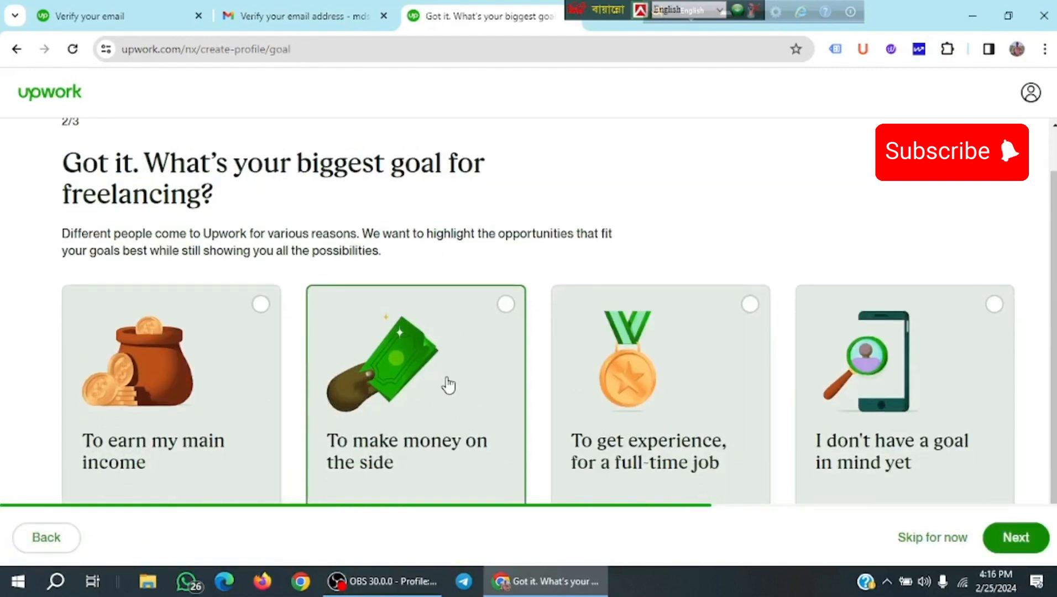
scroll(449, 385, "down", 1)
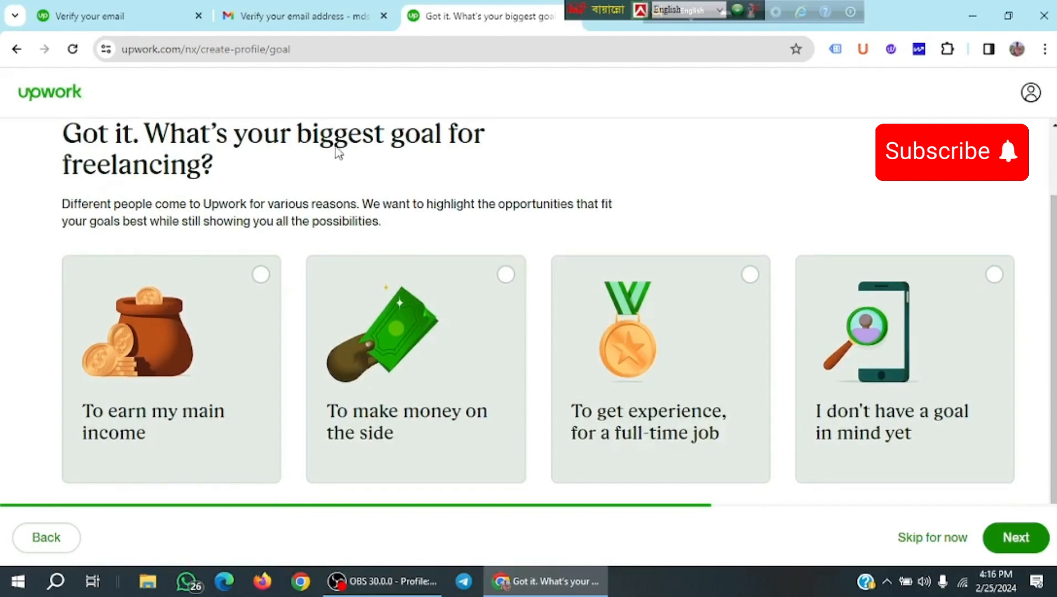
scroll(155, 426, "up", 2)
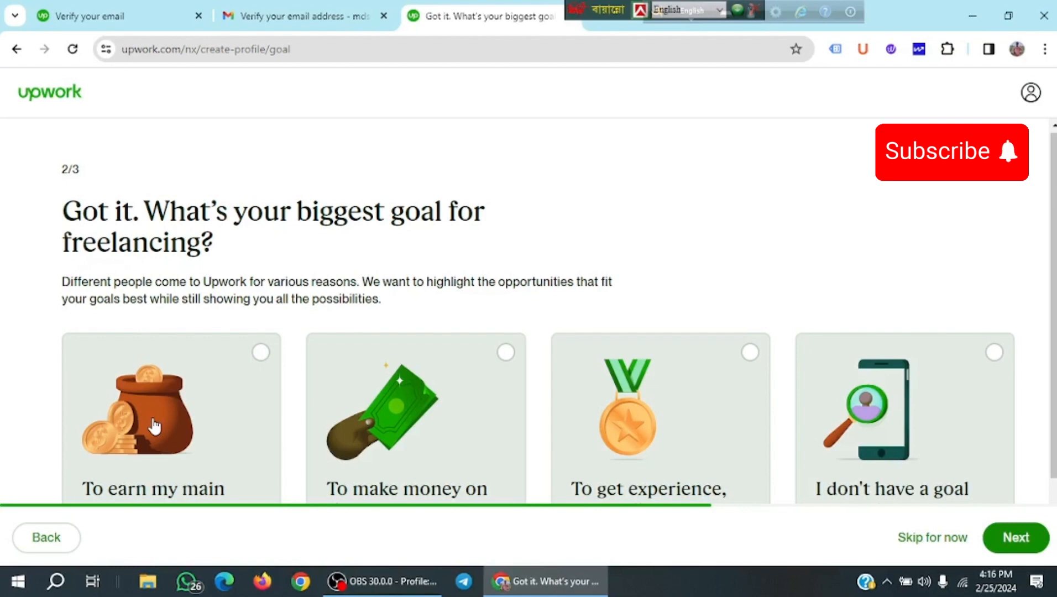
scroll(649, 470, "down", 2)
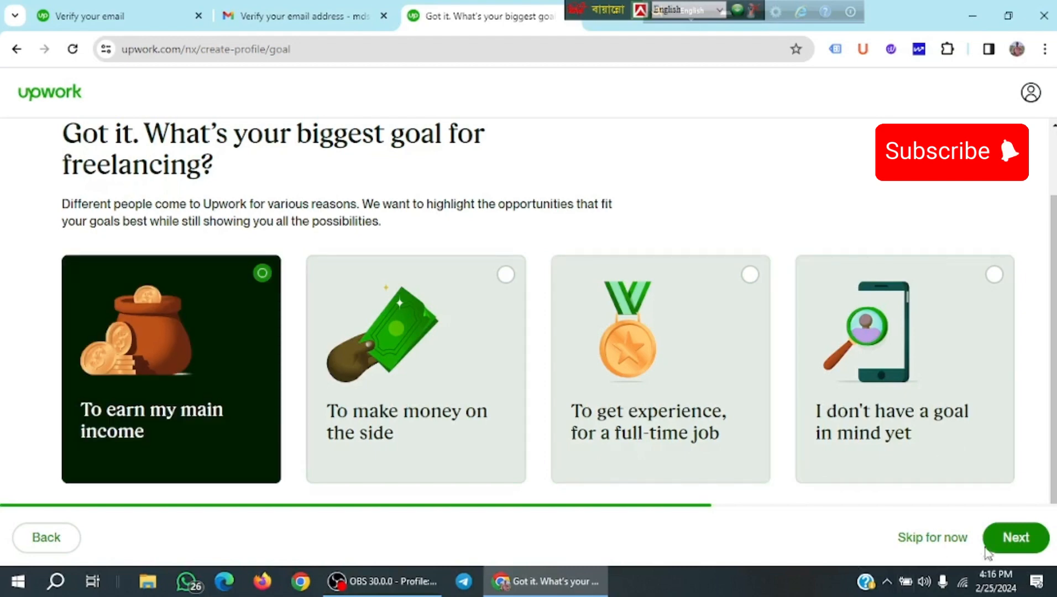
left_click(1013, 538)
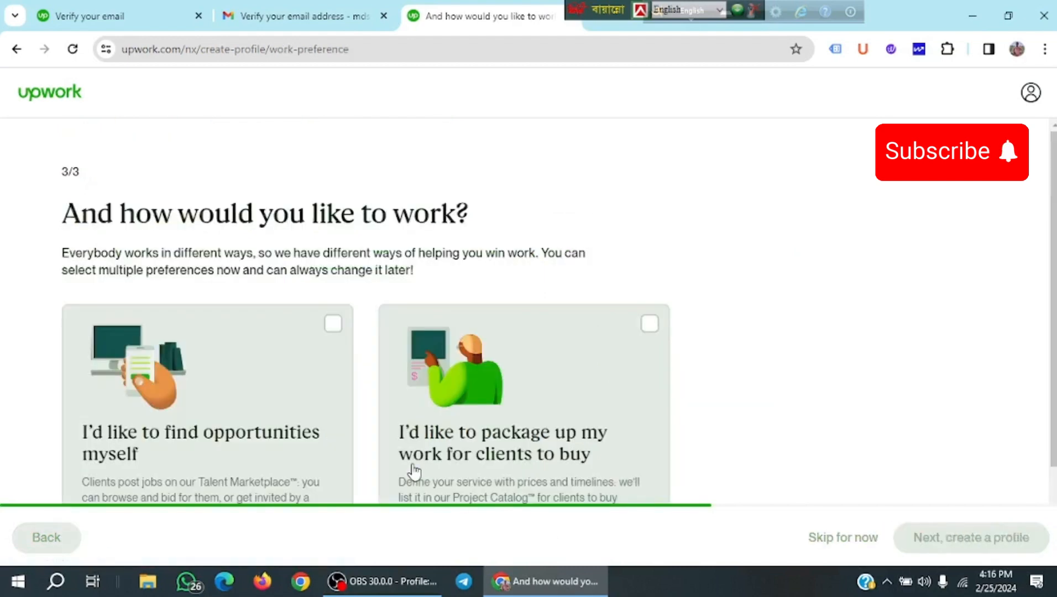
Choose packaging up work for clients to buy and continue to profile creation.
scroll(260, 348, "down", 2)
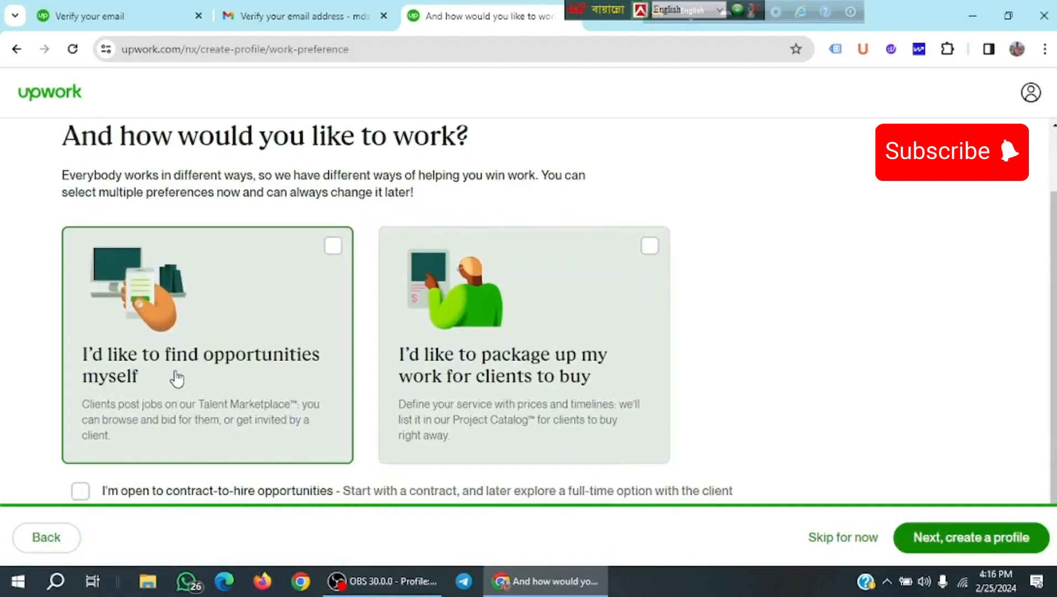
scroll(176, 378, "up", 2)
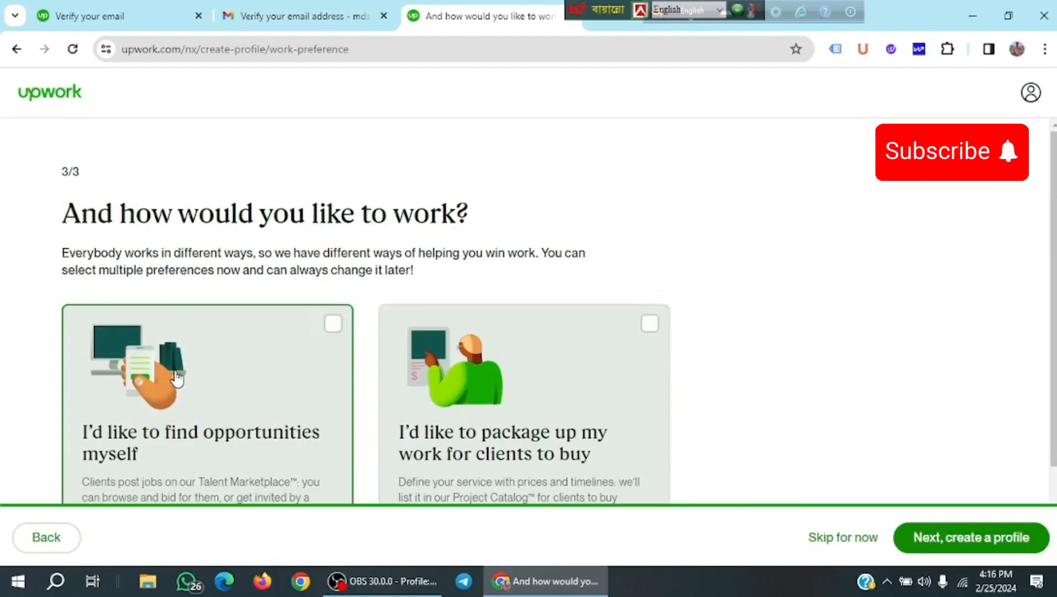
scroll(174, 378, "down", 2)
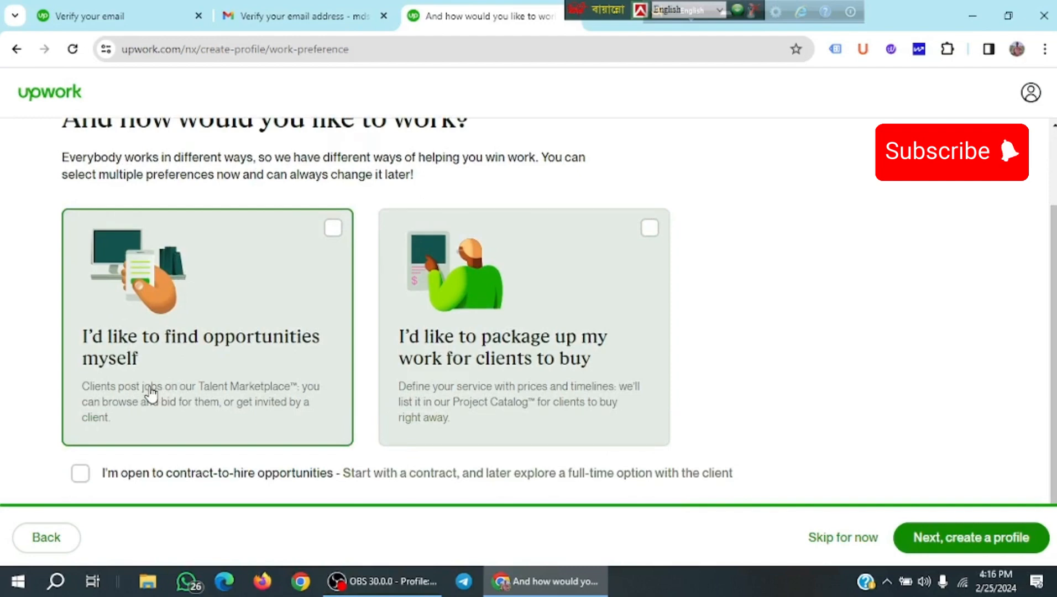
left_click(504, 393)
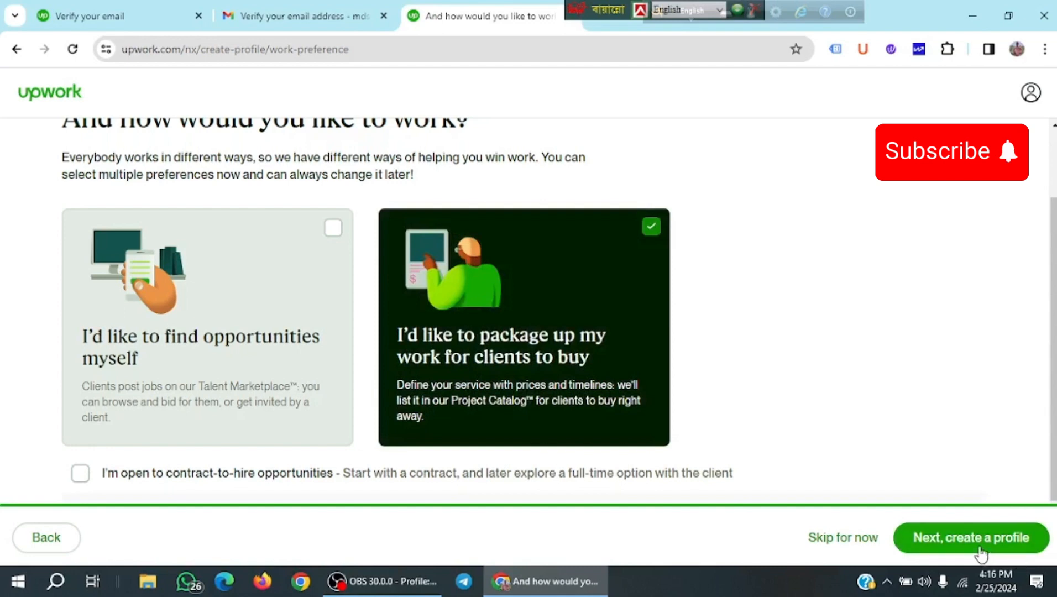
left_click(979, 550)
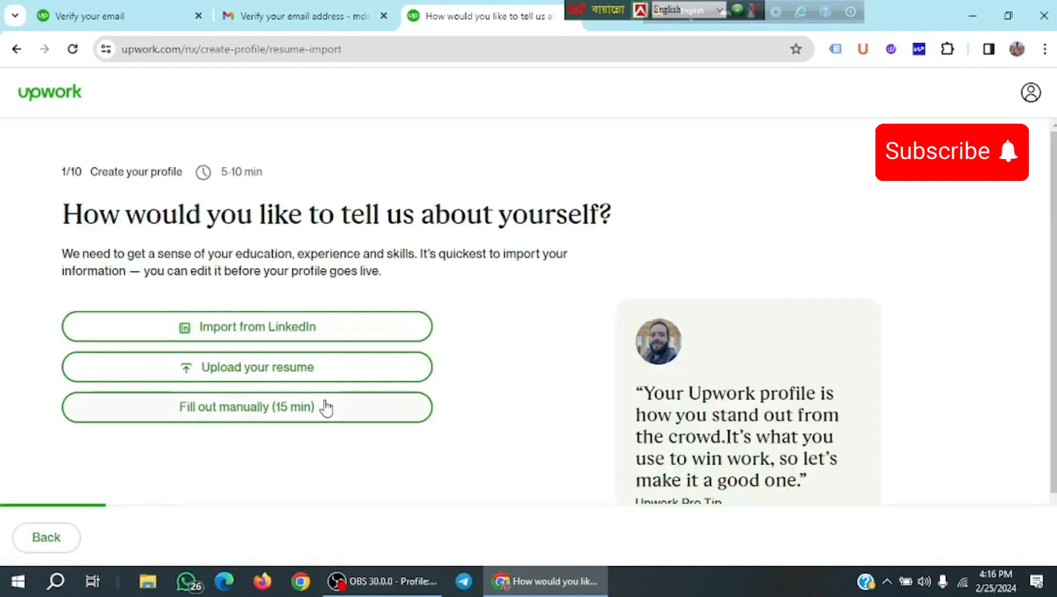
Choose to fill out the profile manually instead of importing a resume.
left_click(325, 408)
scroll(304, 403, "down", 1)
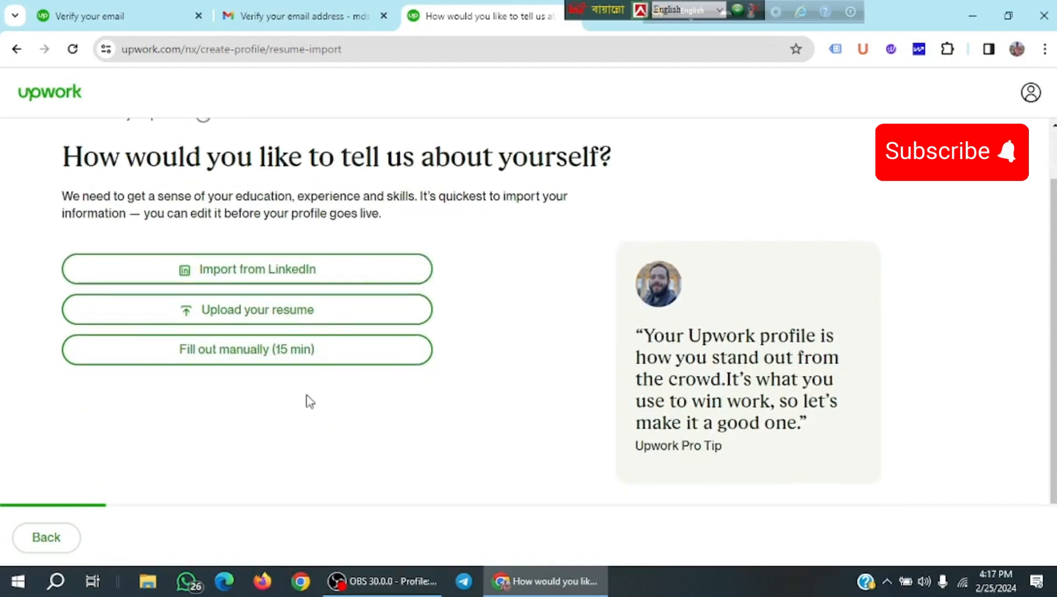
left_click(293, 352)
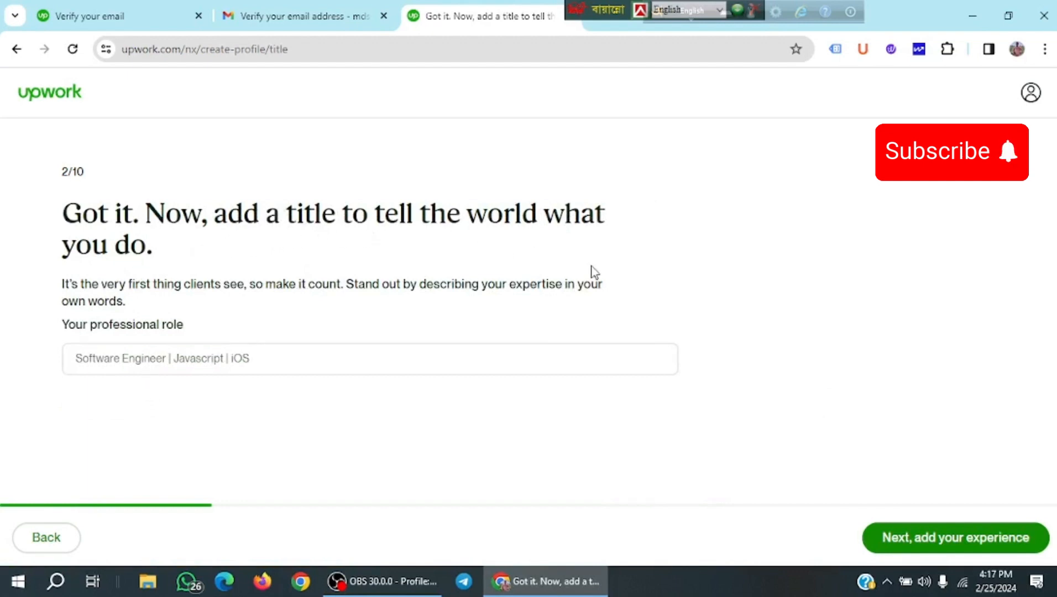
Type the role title beginning 'Data Driven Digital Ma…' followed by 'Social Media Marketing', correcting typos.
left_click(182, 358)
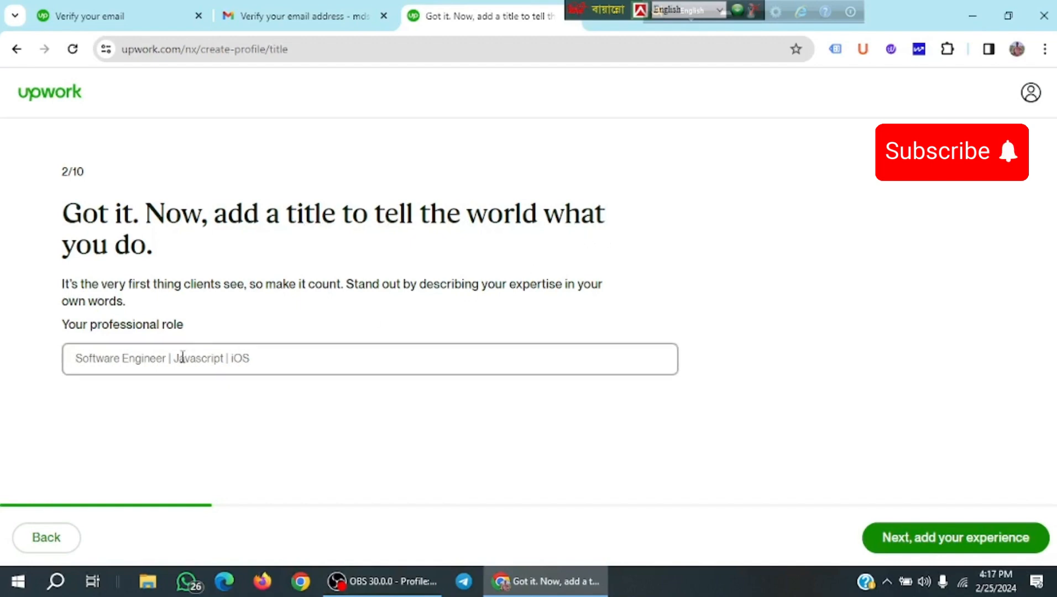
type("Data")
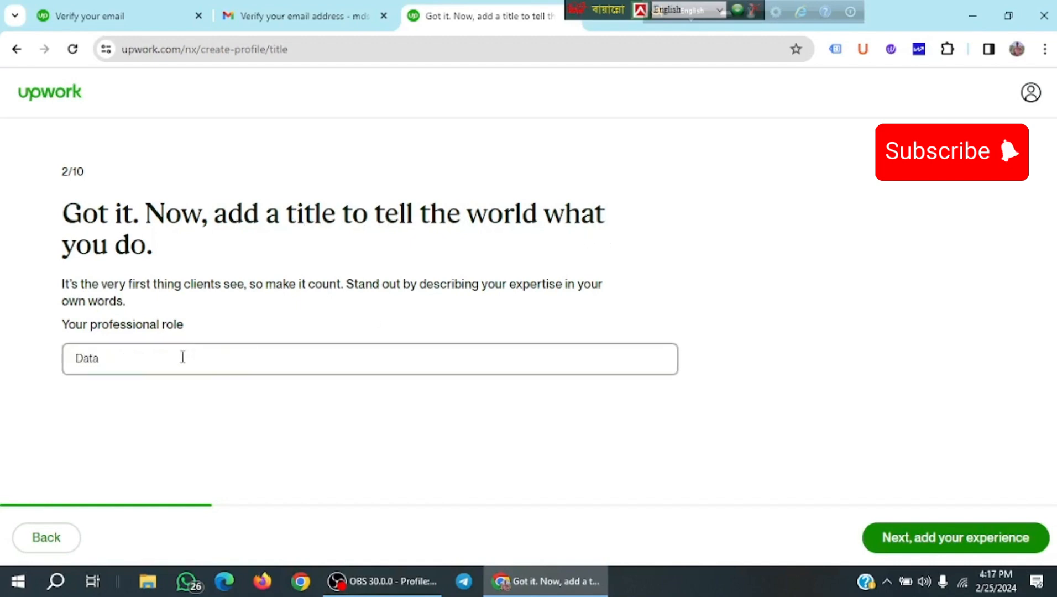
type(" Driven Digia")
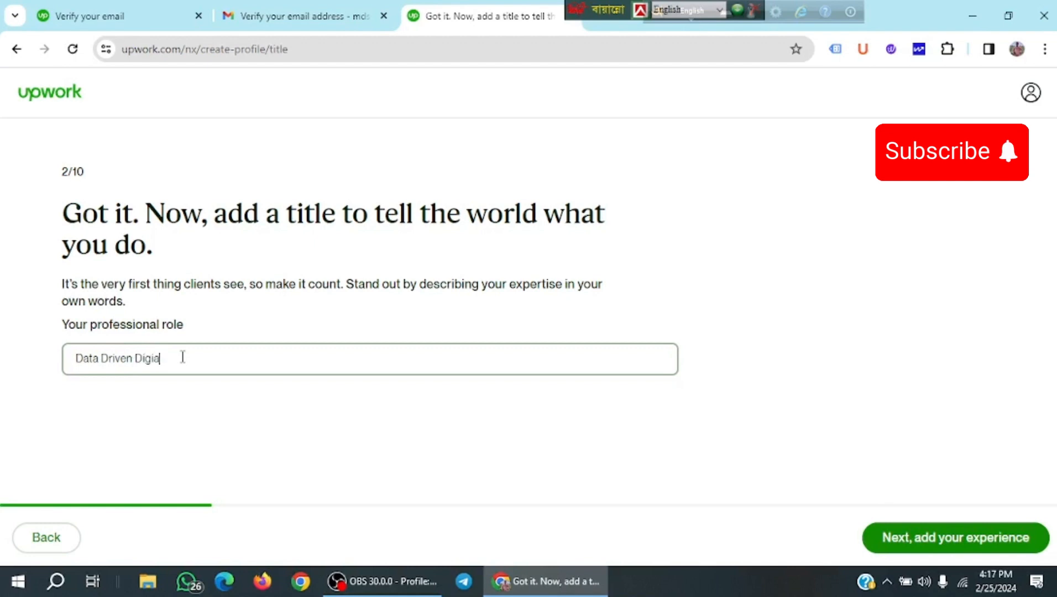
type("l Make")
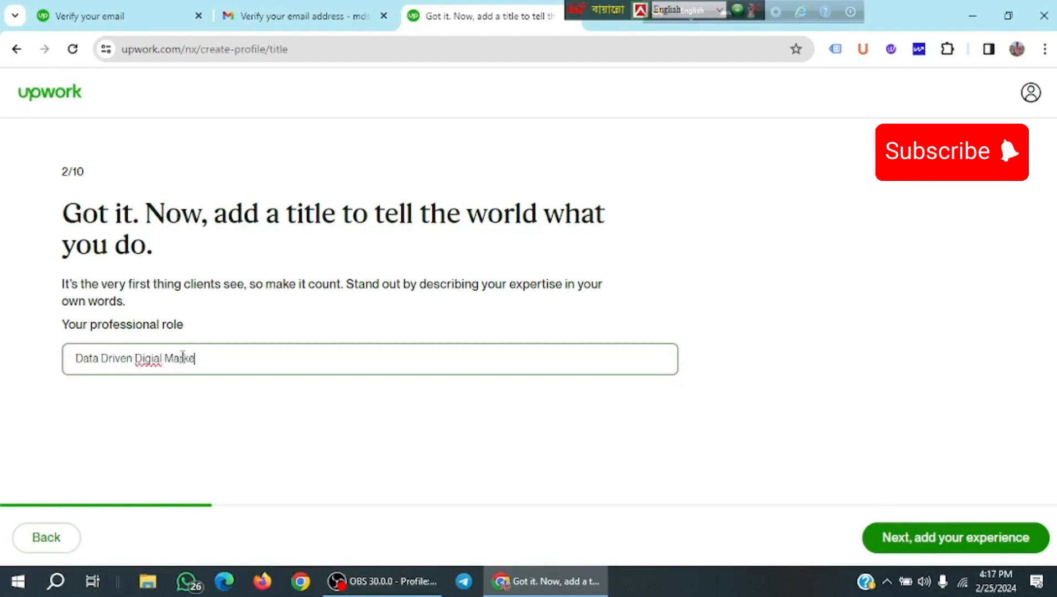
key("BackSpace")
key("BackSpace")
key("BackSpace")
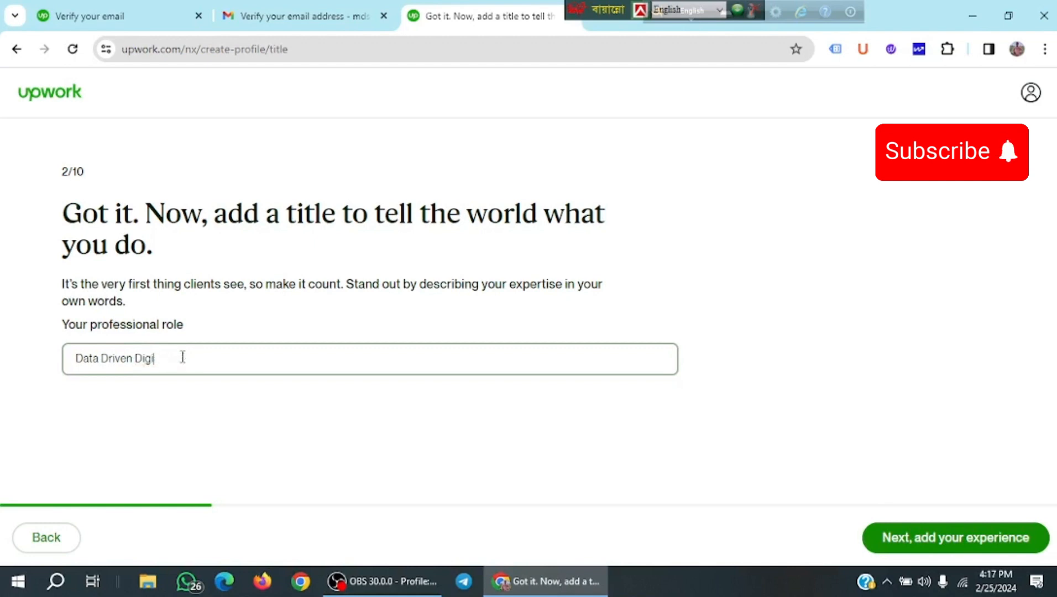
type("tal Marker |")
type("Socia")
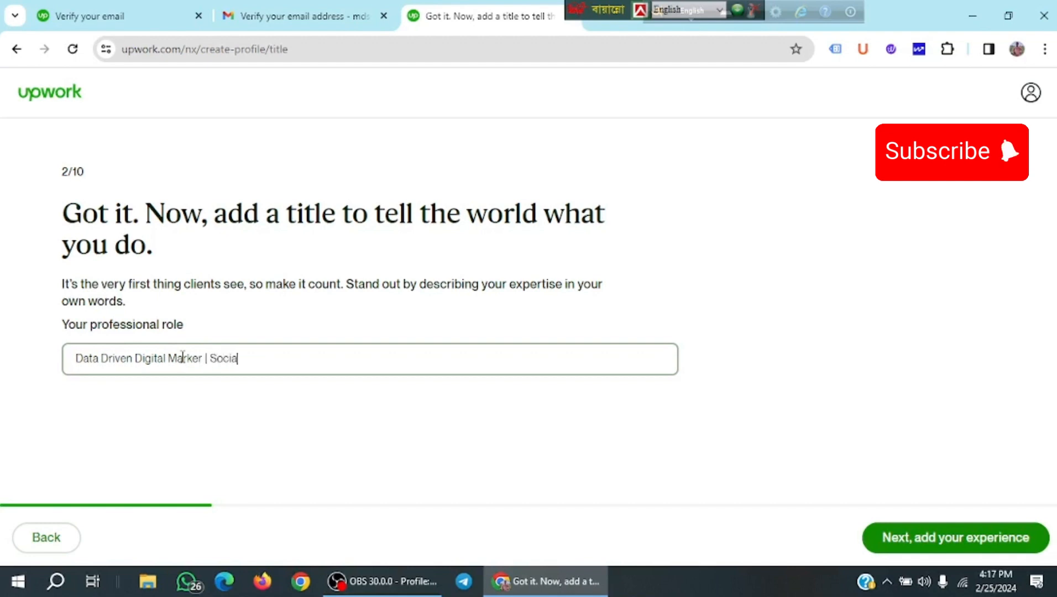
type("l Media Marketing")
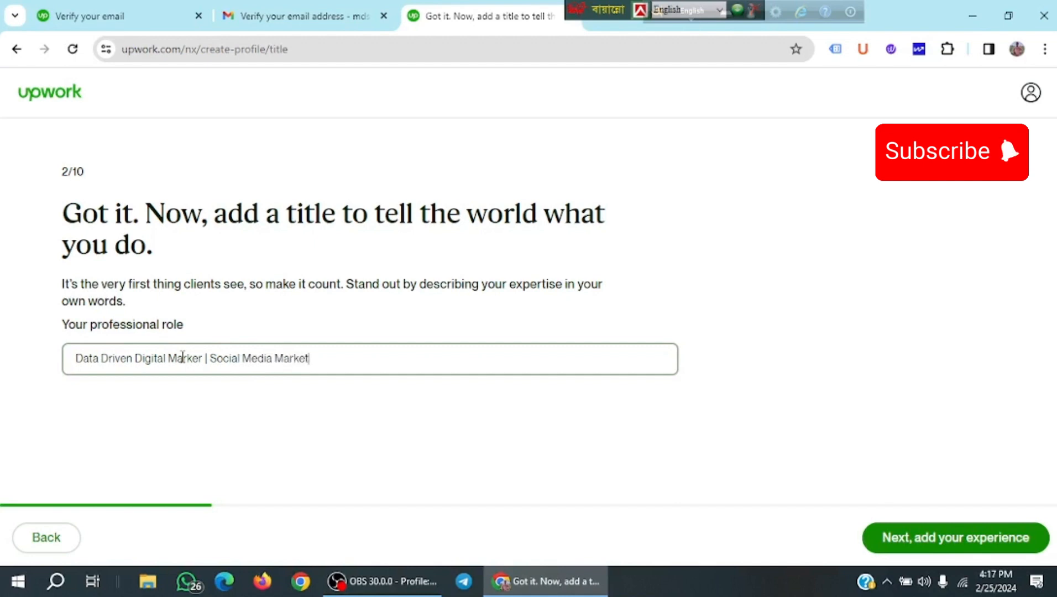
type(" Exp")
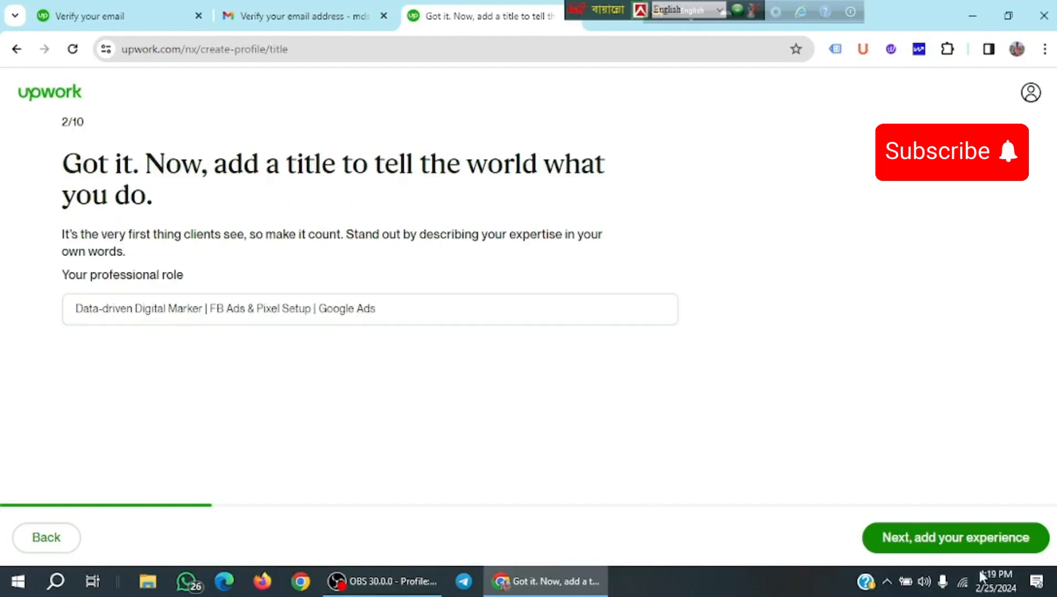
Save the title, move to the experience step, and open the Add Work Experience form.
left_click(964, 547)
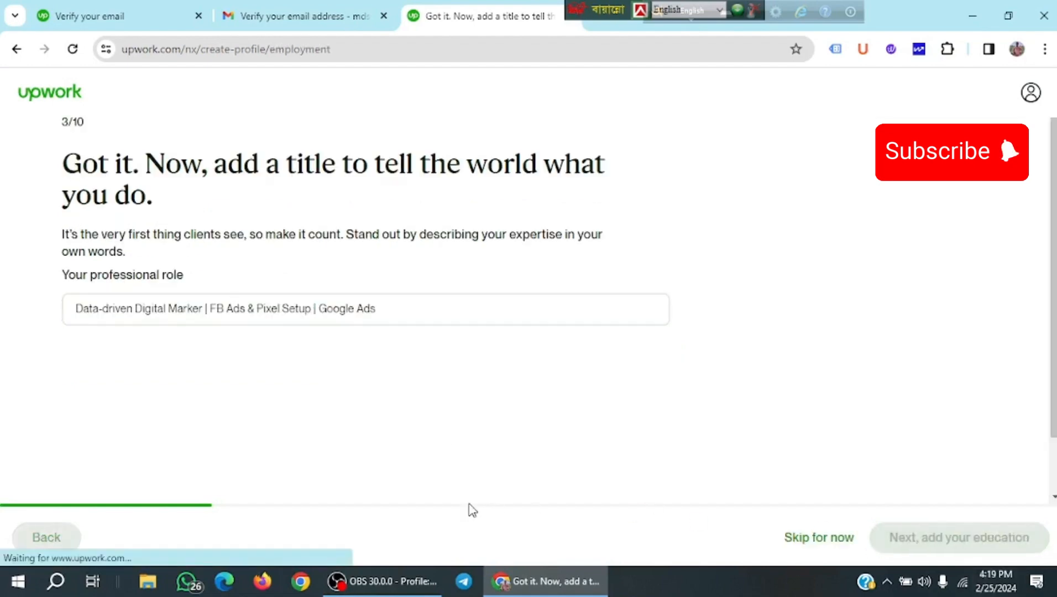
scroll(295, 432, "down", 2)
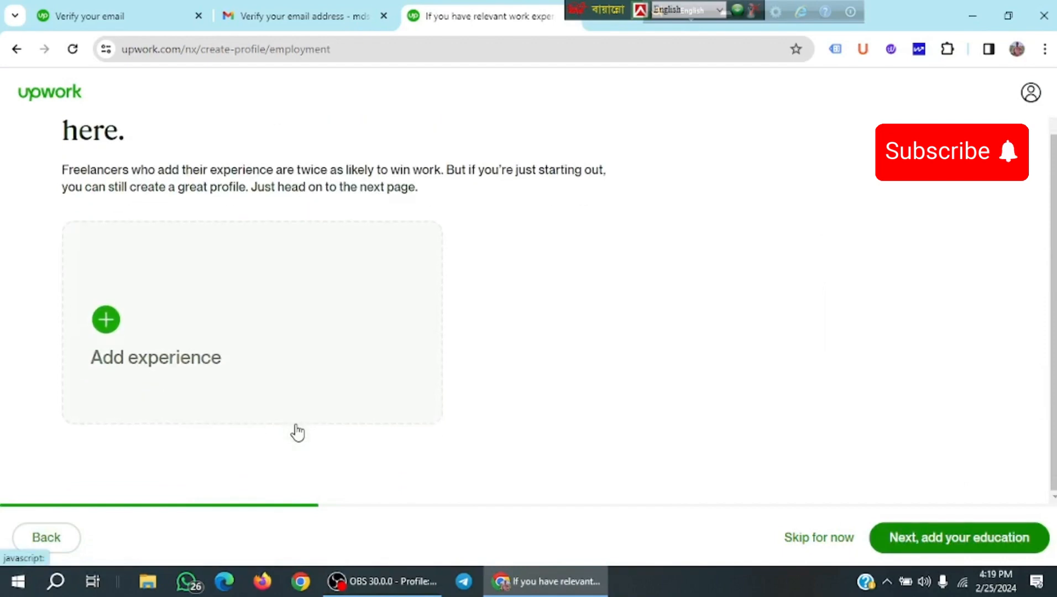
scroll(297, 431, "up", 2)
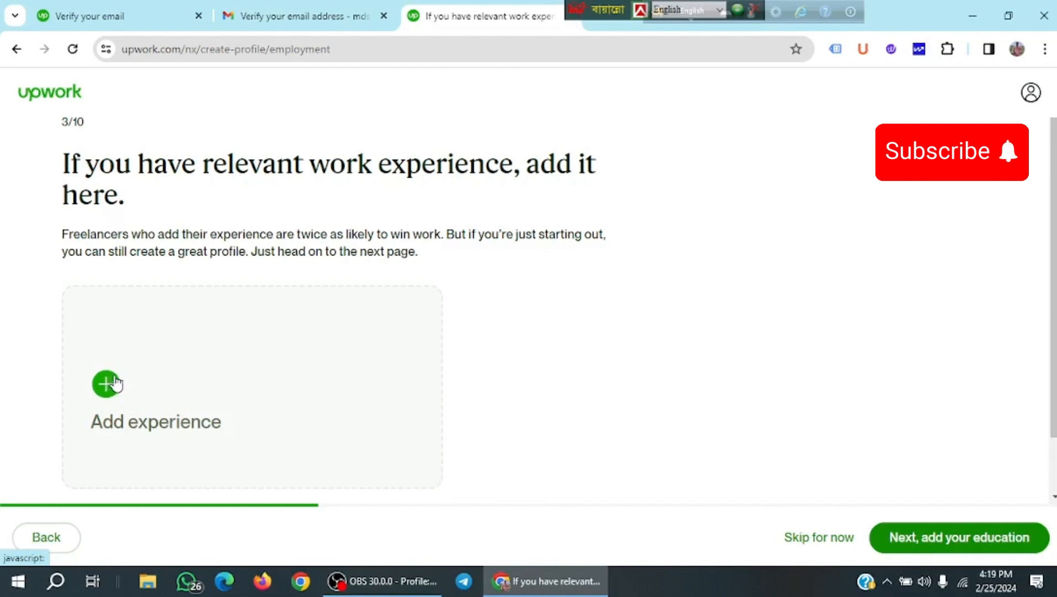
left_click(295, 412)
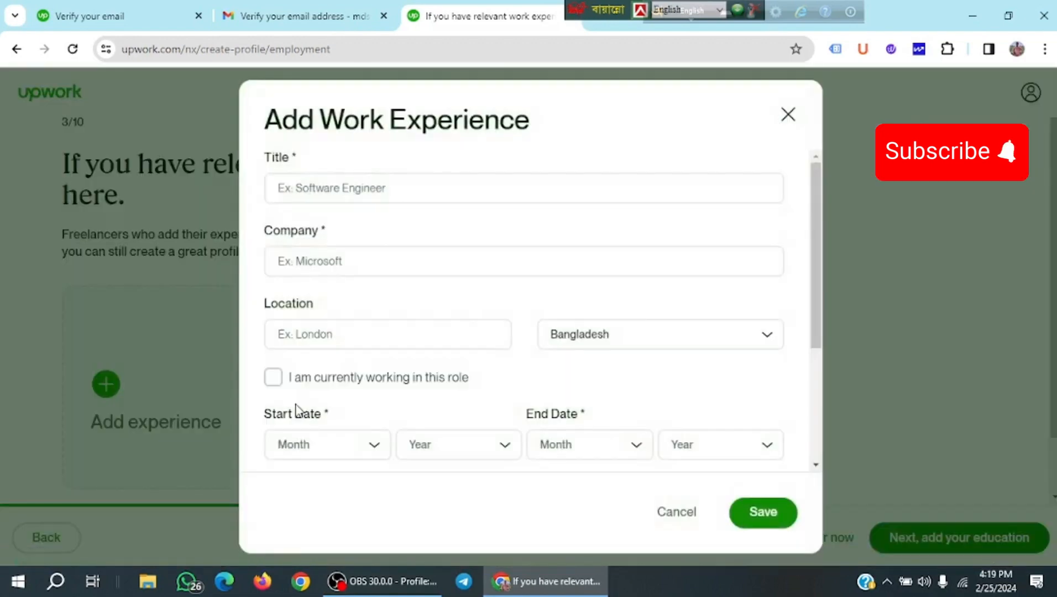
Enter the job title 'Digital Marketing Executive', fixing typos.
left_click(340, 187)
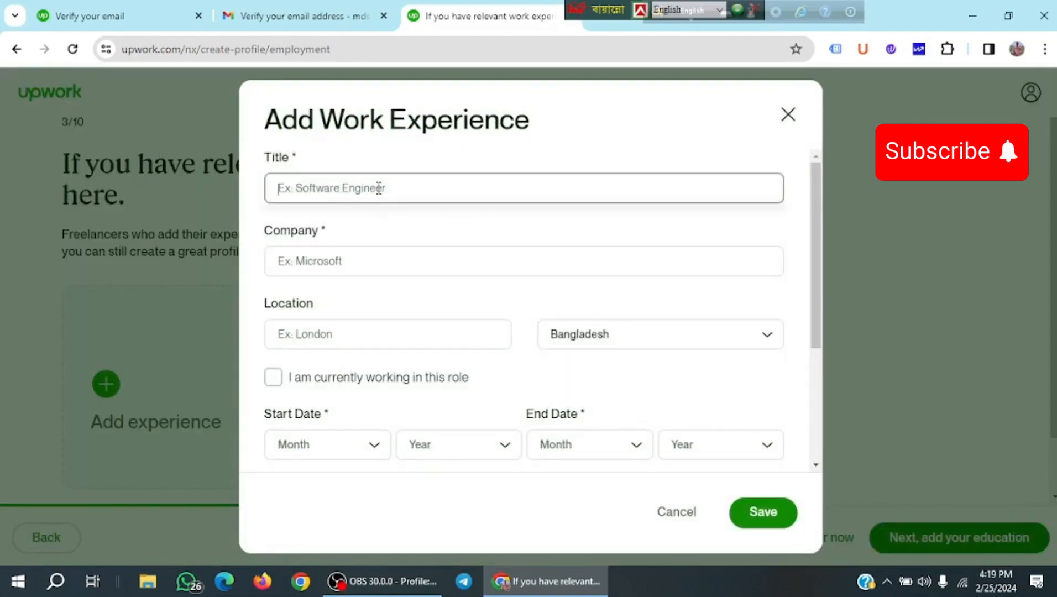
type("Digitl")
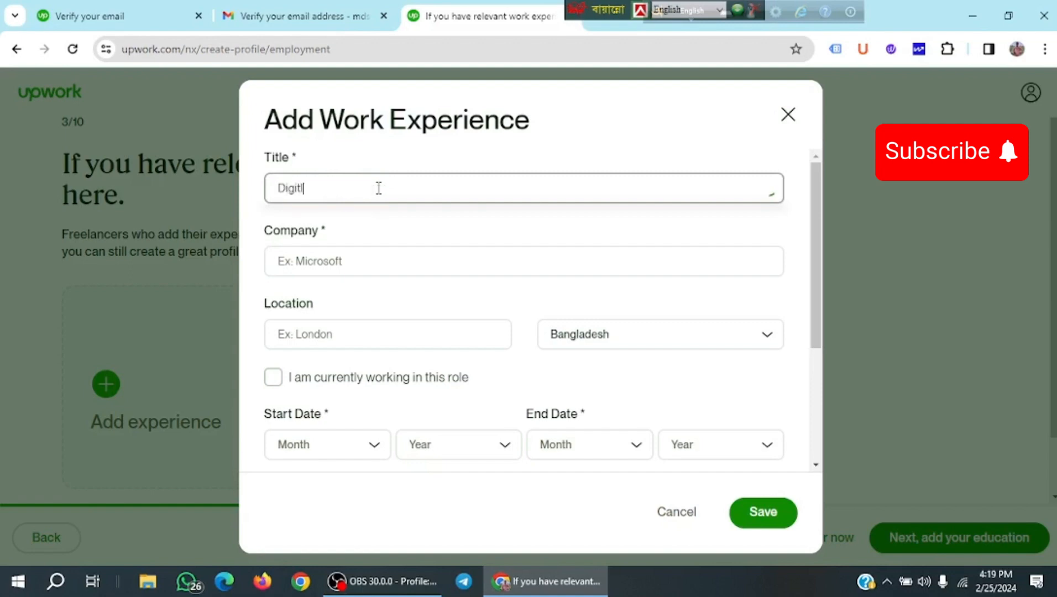
key("BackSpace")
type("al Mare")
key("BackSpace")
type("keting")
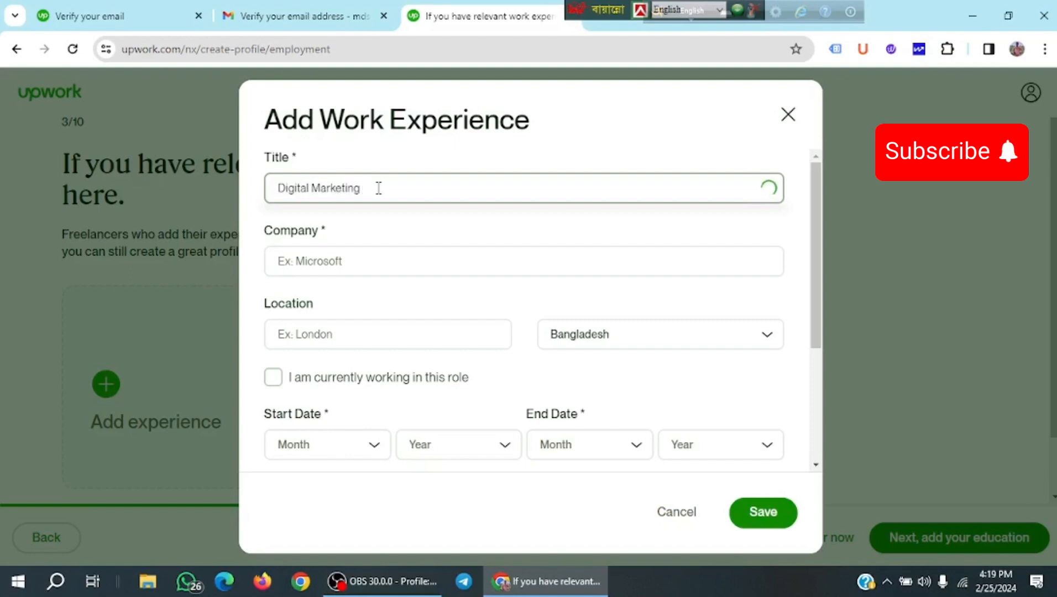
type(" Executive")
Enter company M-Tech and type the numbered responsibilities, starting with Digital Marketing Strategy.
left_click(456, 275)
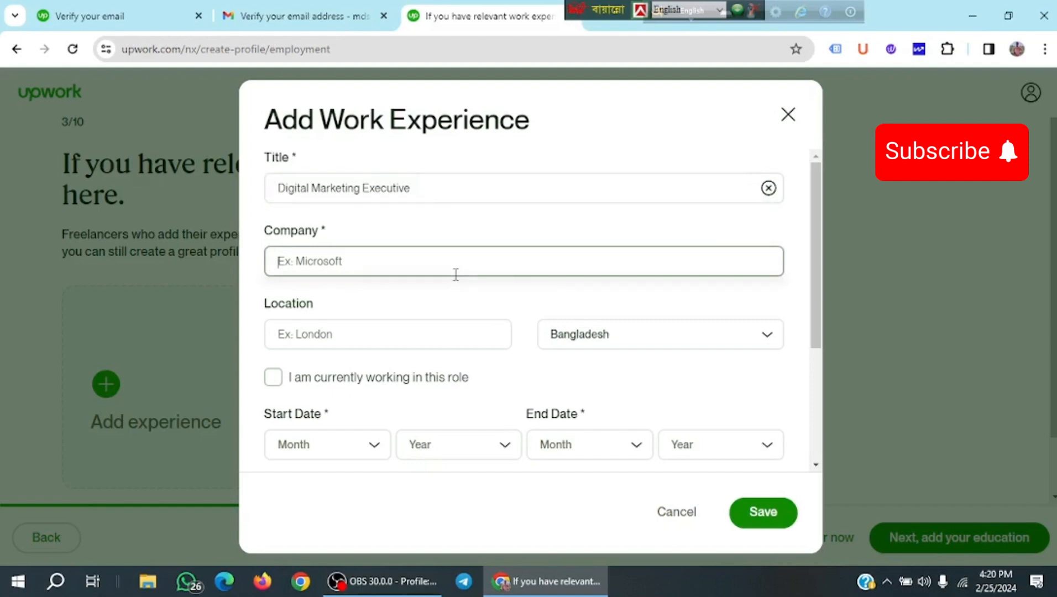
type("M")
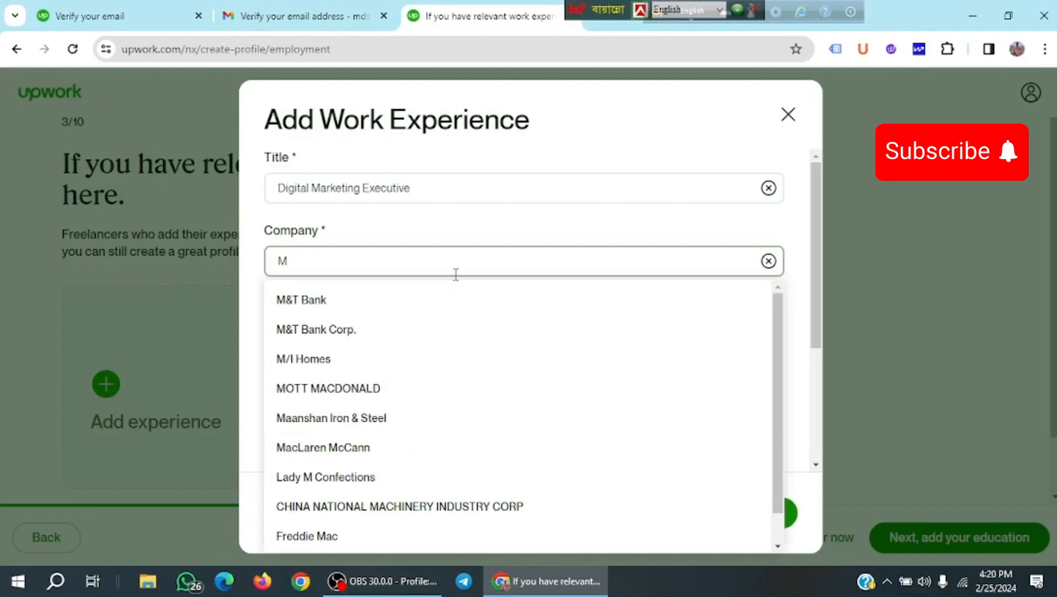
type("-Tec")
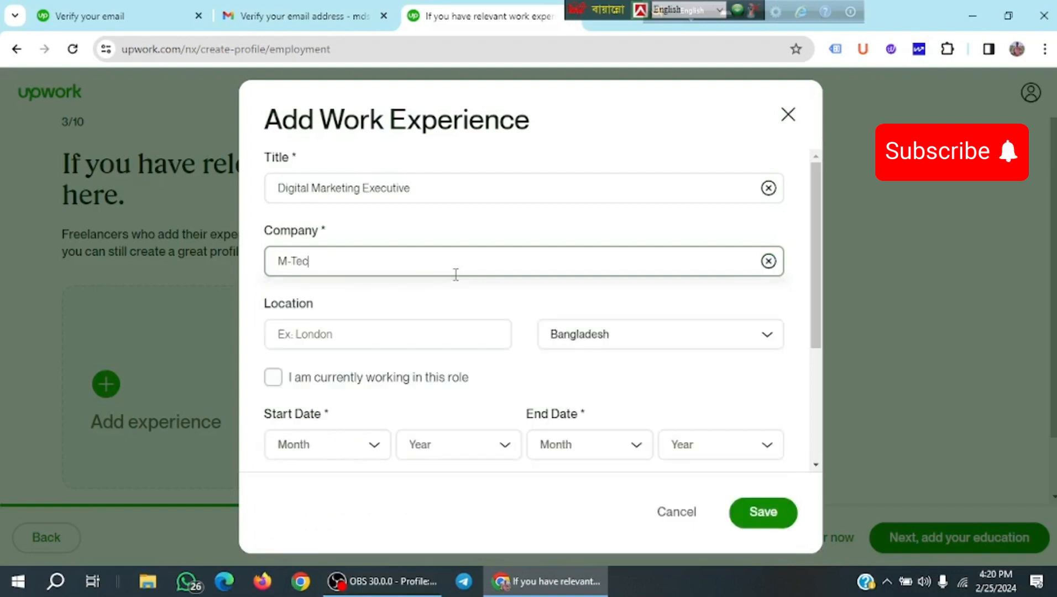
type("h")
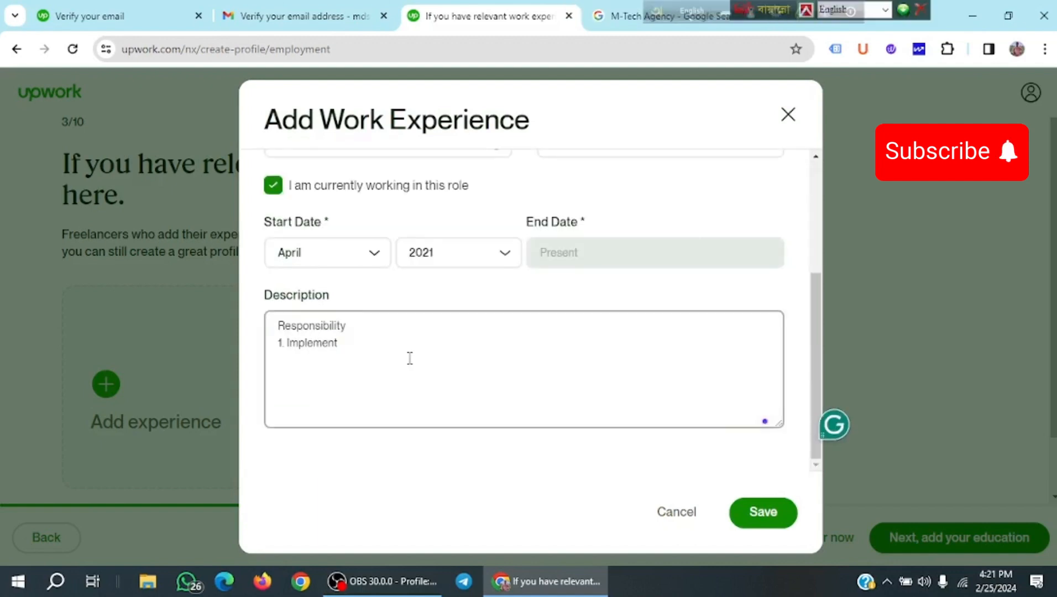
type("a Digital Marketing Strategy 2. Facebook Ads Campaign Create and Optimize them 3. Google Ads Setup  and Optimize 4. Keyword Research for Google Ads 5. Add Negative Keywords for Google Ads 6. GMC setup and FIX 7")
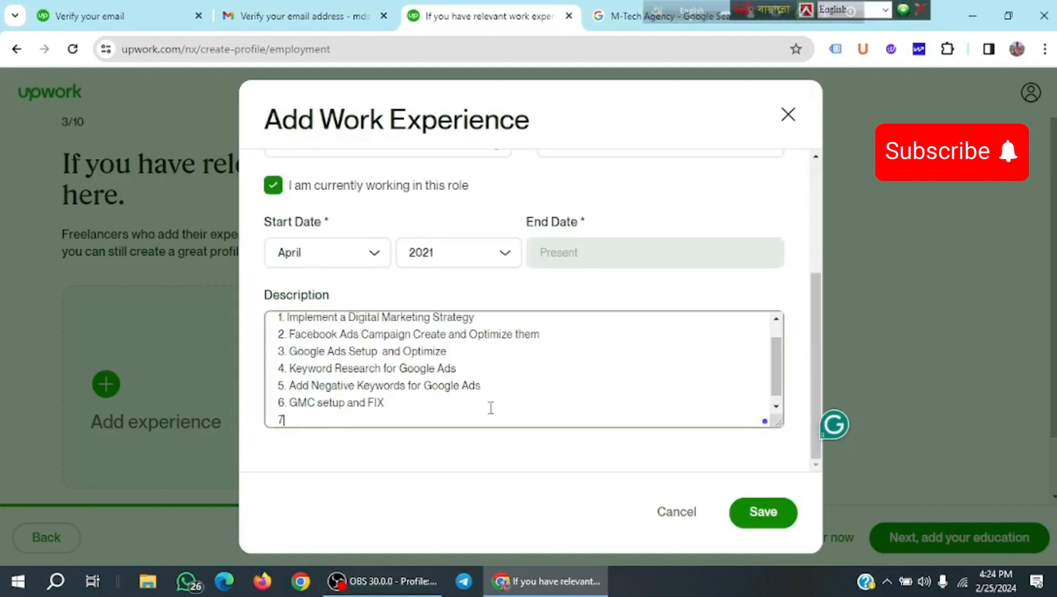
type(". SEO Keyword Research 8. Social Media Post Design")
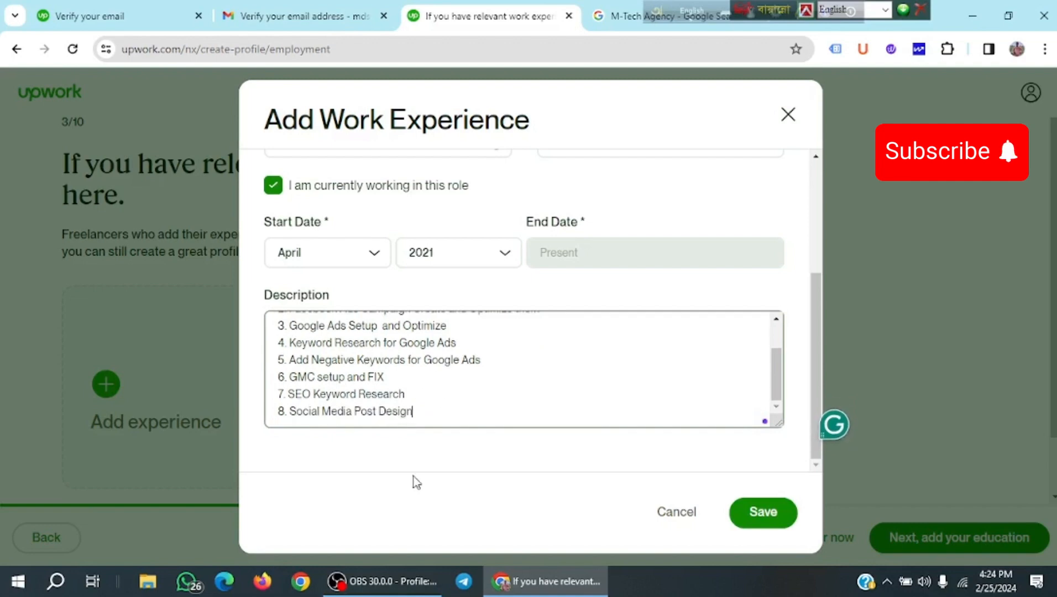
Save the M-Tech Agency Digital Marketing Executive experience and add a National University BA in English.
left_click(754, 515)
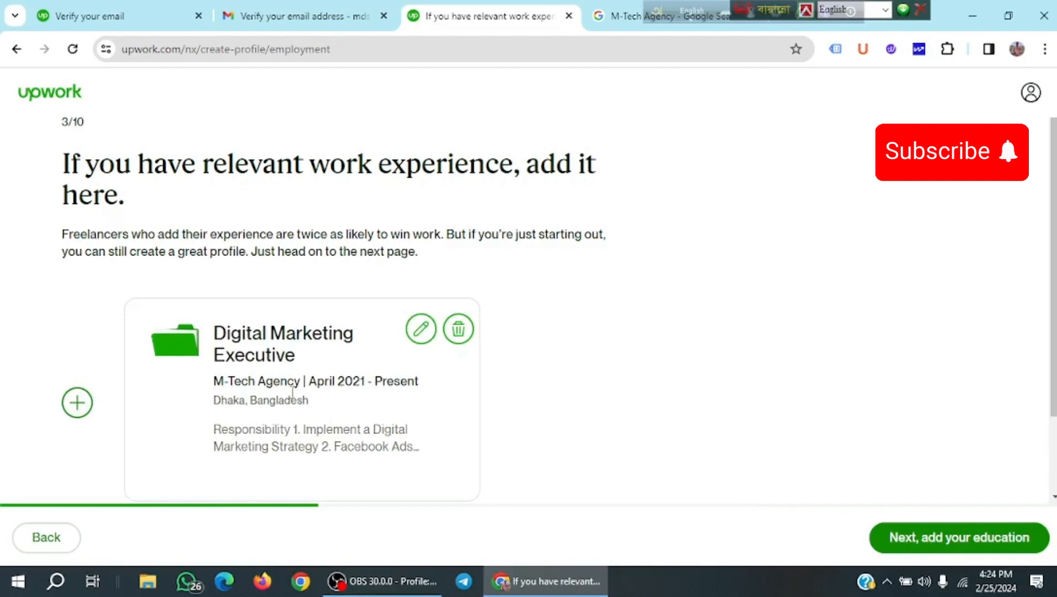
scroll(291, 393, "down", 2)
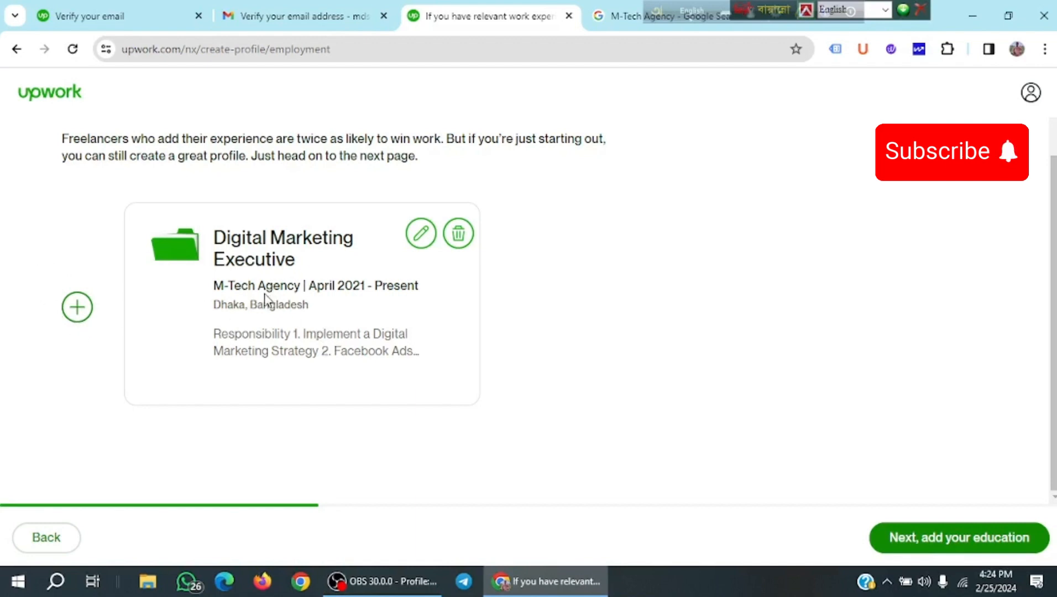
left_click(909, 545)
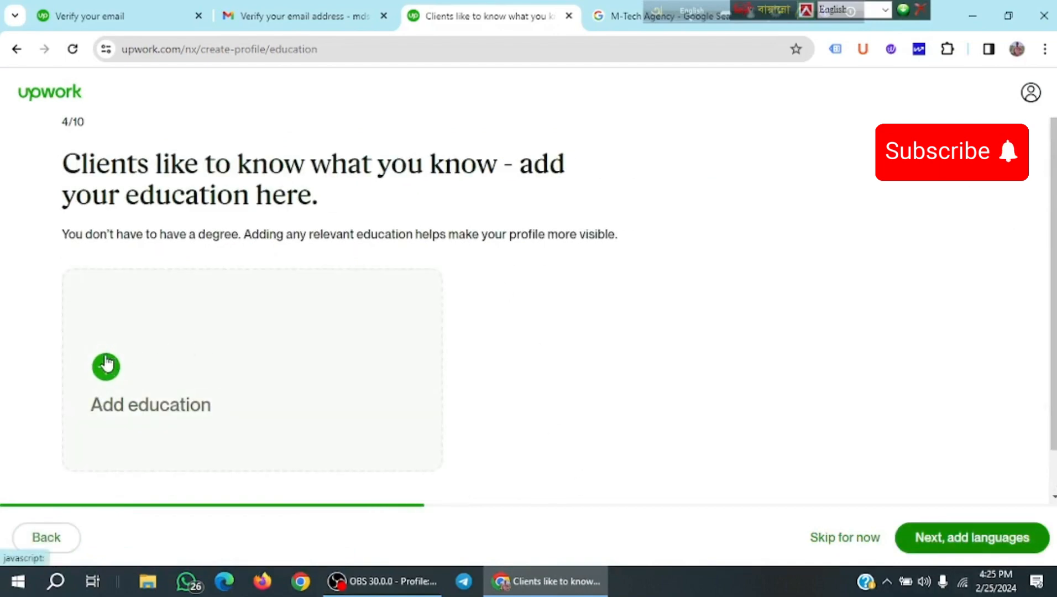
left_click(106, 364)
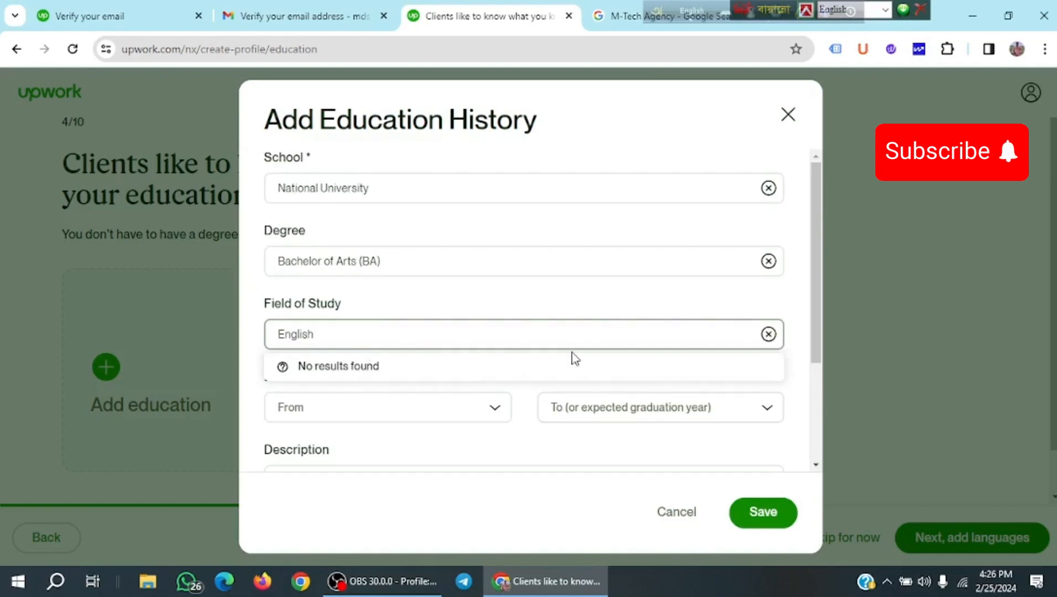
left_click(573, 364)
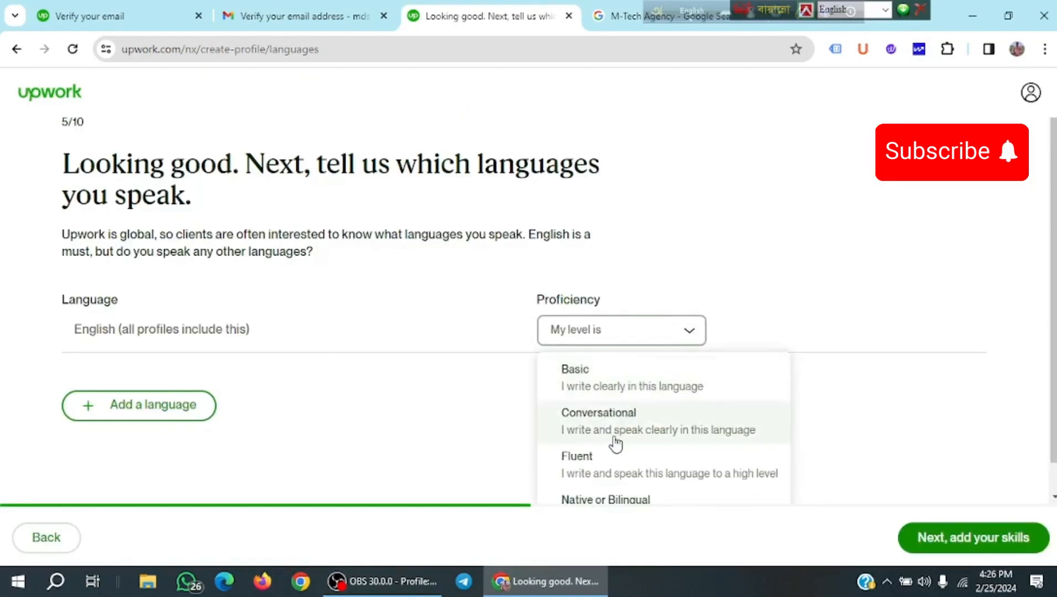
Set English proficiency to Fluent and add Bengali as a second language with its level.
left_click(606, 473)
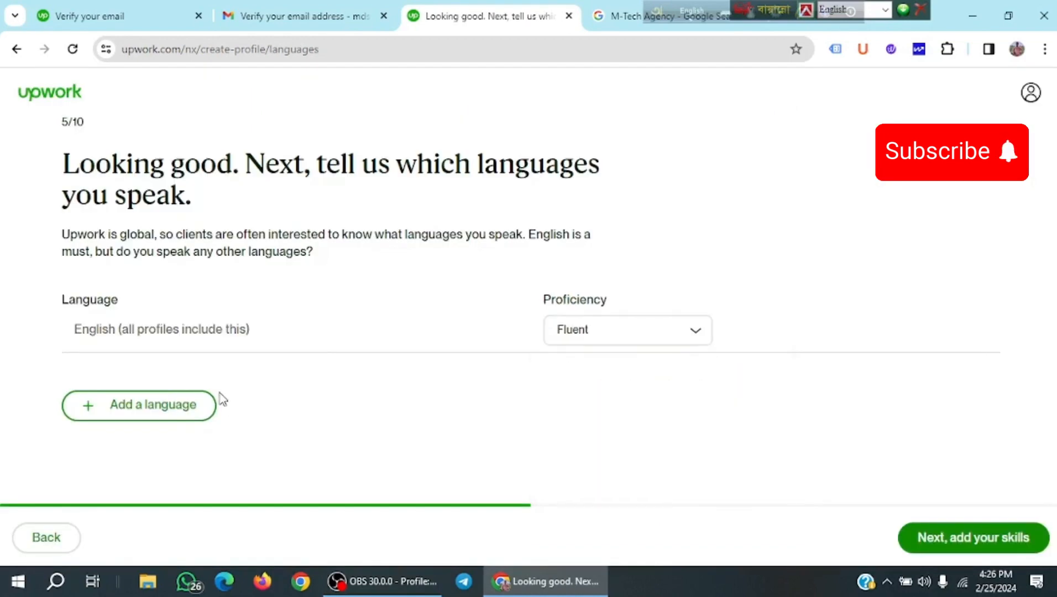
left_click(177, 414)
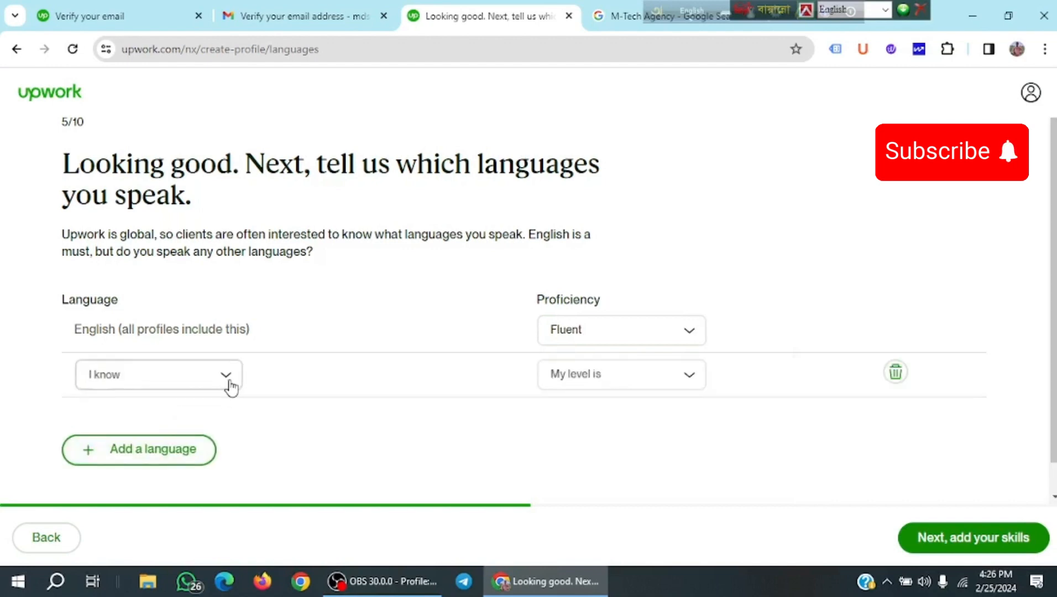
left_click(226, 375)
type("Ba")
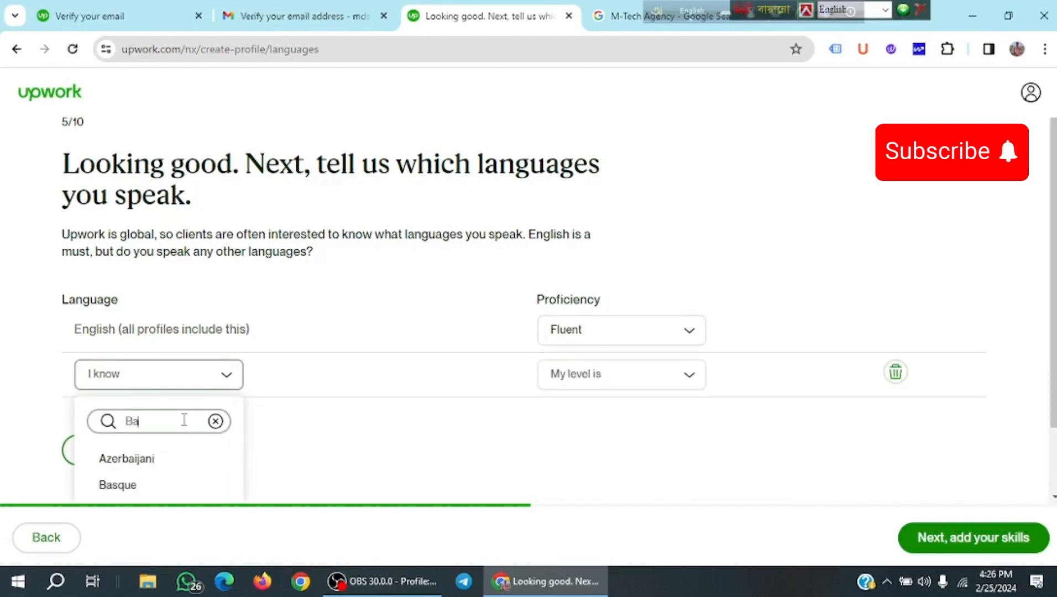
key("BackSpace")
type("e")
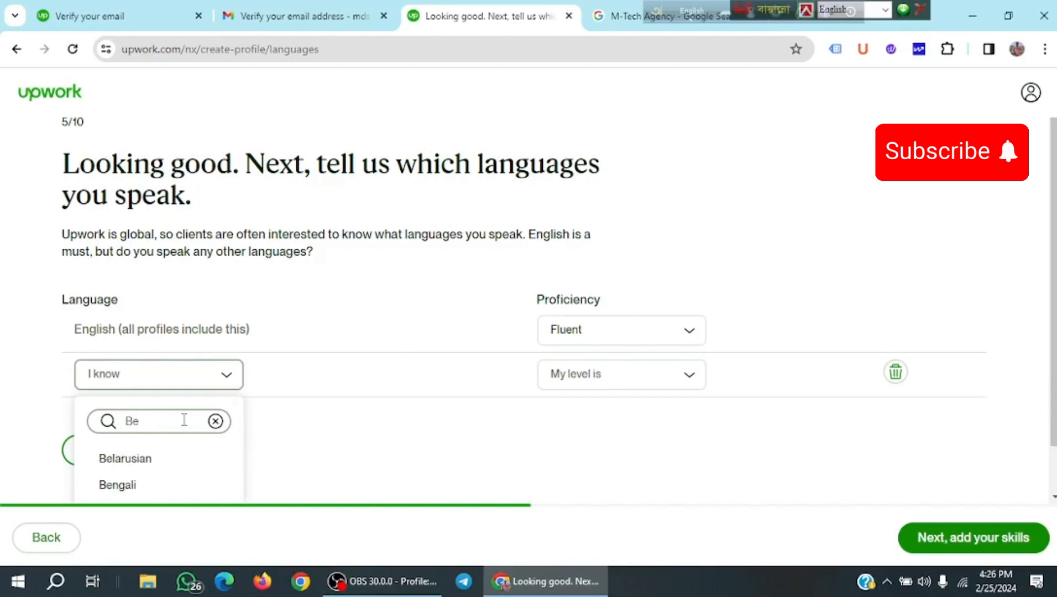
left_click(149, 484)
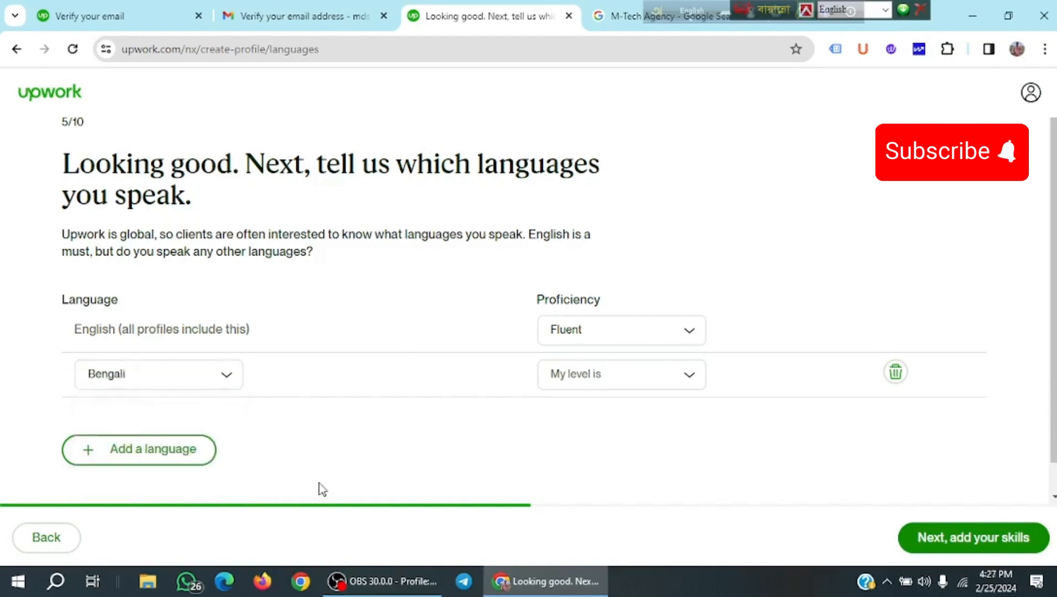
left_click(666, 383)
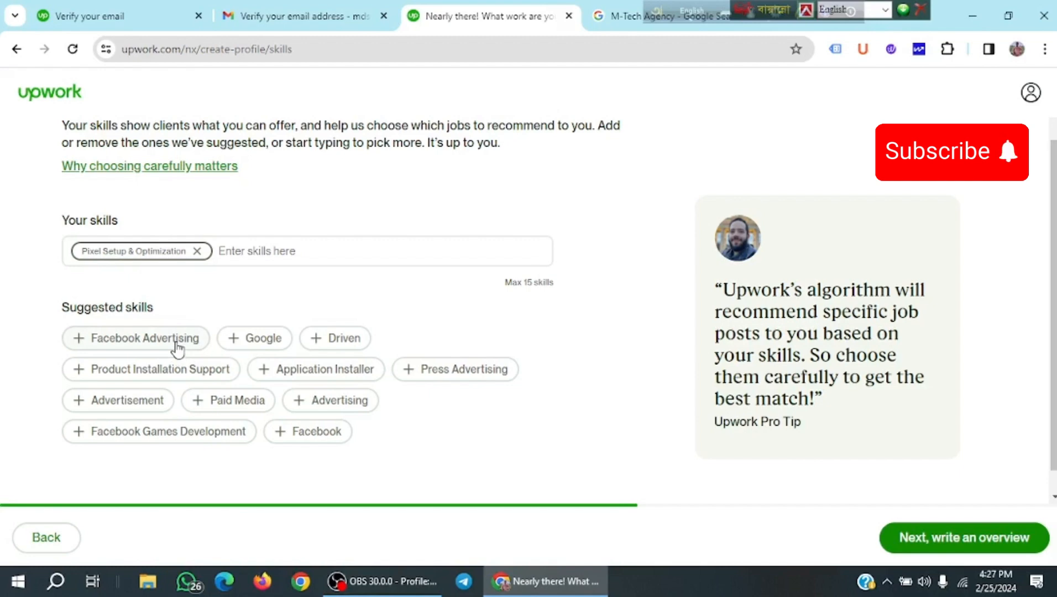
Add Facebook Advertising to the skills and remove Advertisement to stay within 15 skills.
left_click(176, 347)
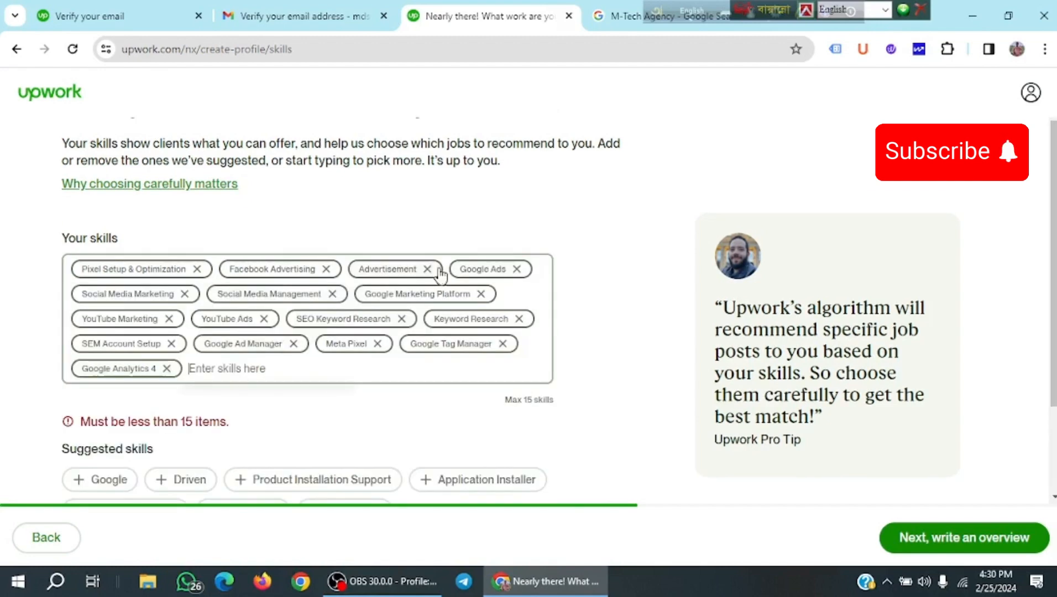
left_click(428, 269)
scroll(314, 437, "down", 2)
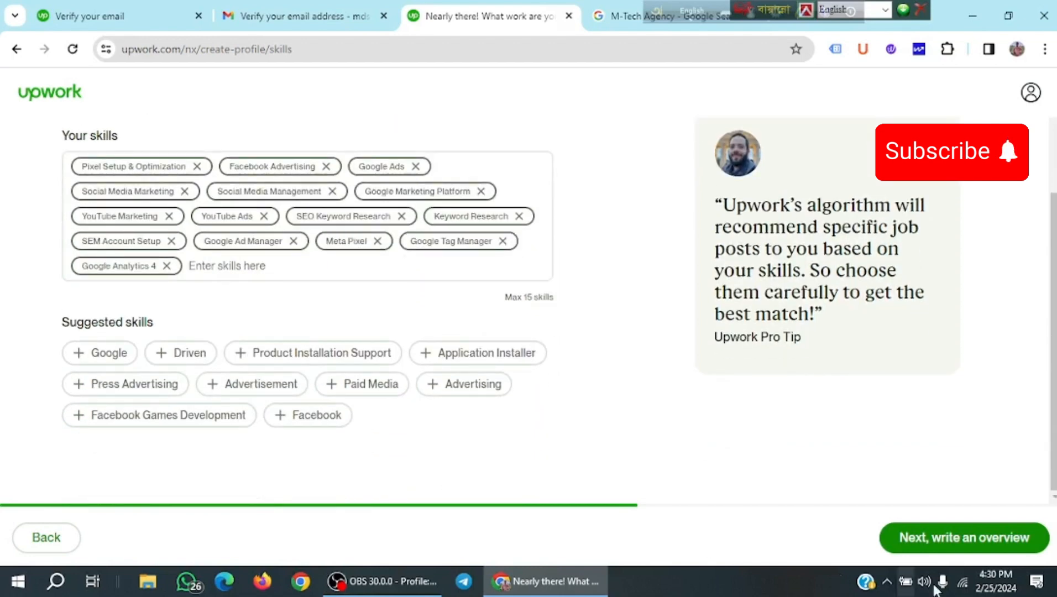
left_click(945, 542)
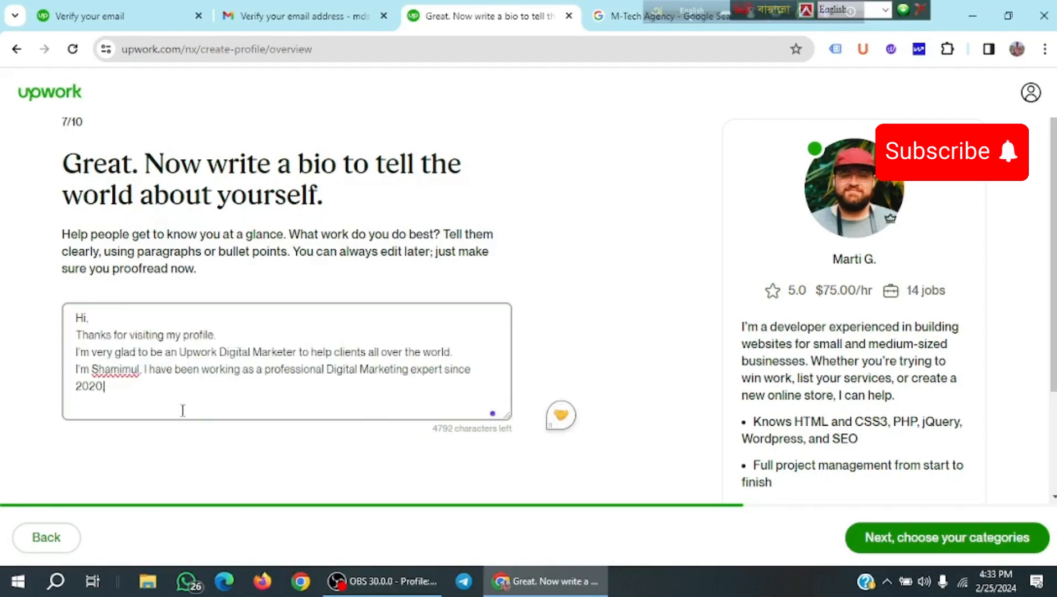
Write a bio presenting a professional Digital Marketing expert working since 2020.
type("..")
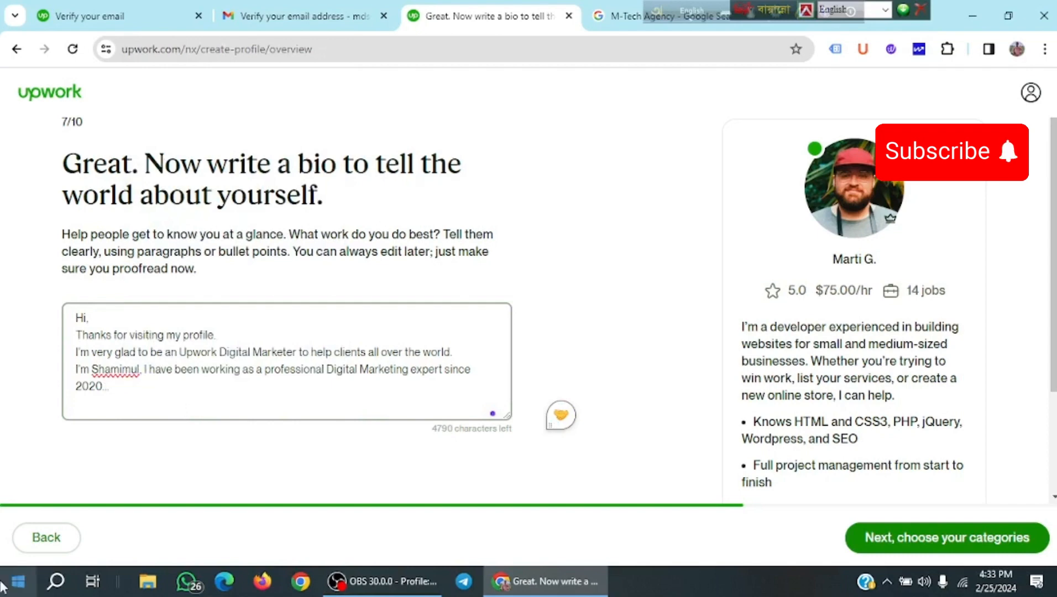
left_click(963, 536)
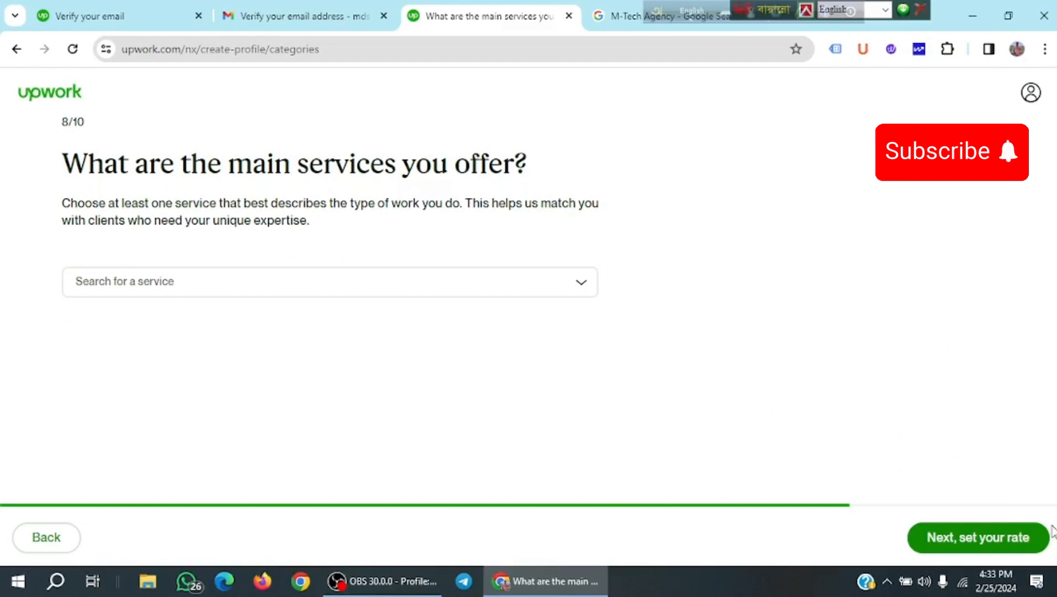
Select Digital Marketing, Lead Generation & Telemarketing, and Marketing, PR & Brand Strategy as services.
left_click(584, 285)
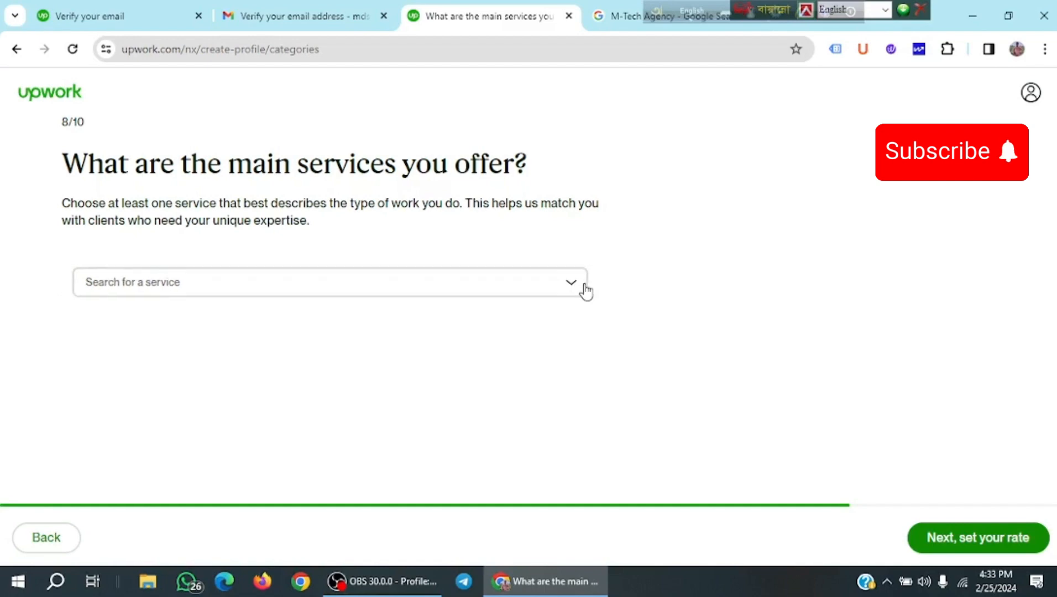
scroll(100, 465, "down", 2)
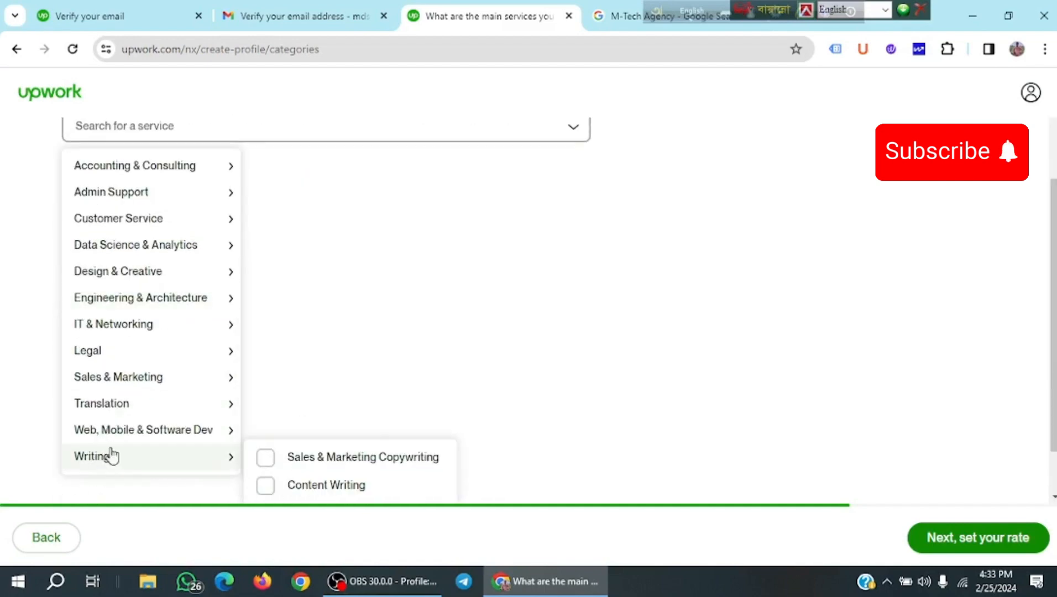
mouse_move(133, 407)
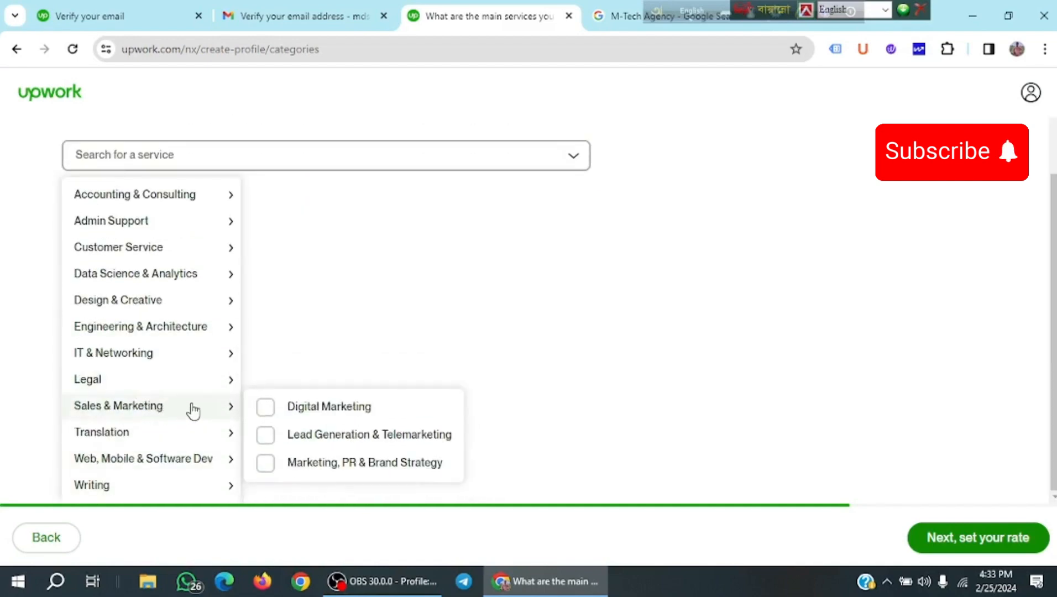
left_click(264, 414)
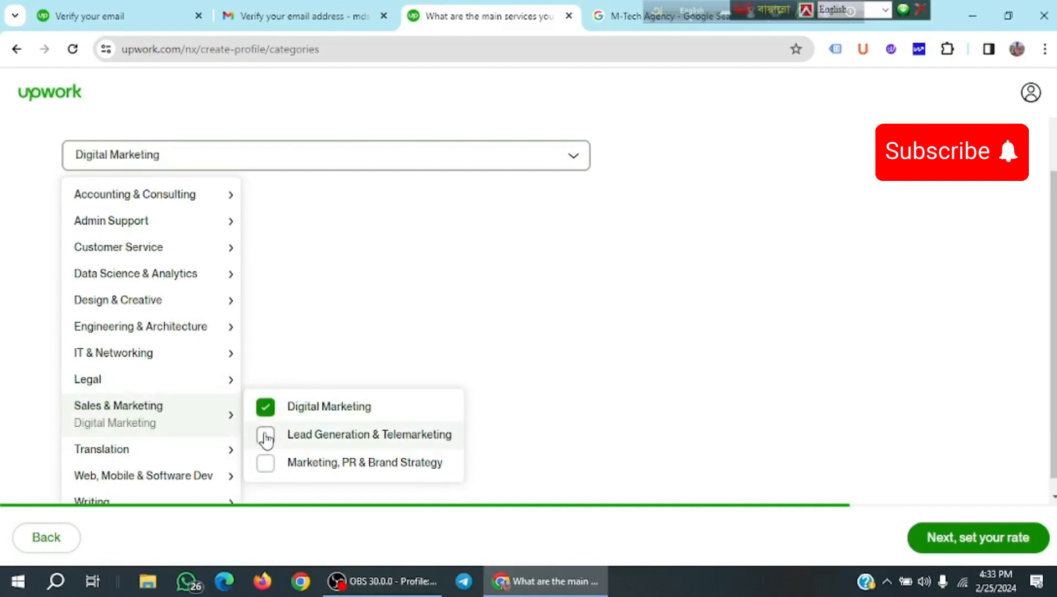
left_click(267, 443)
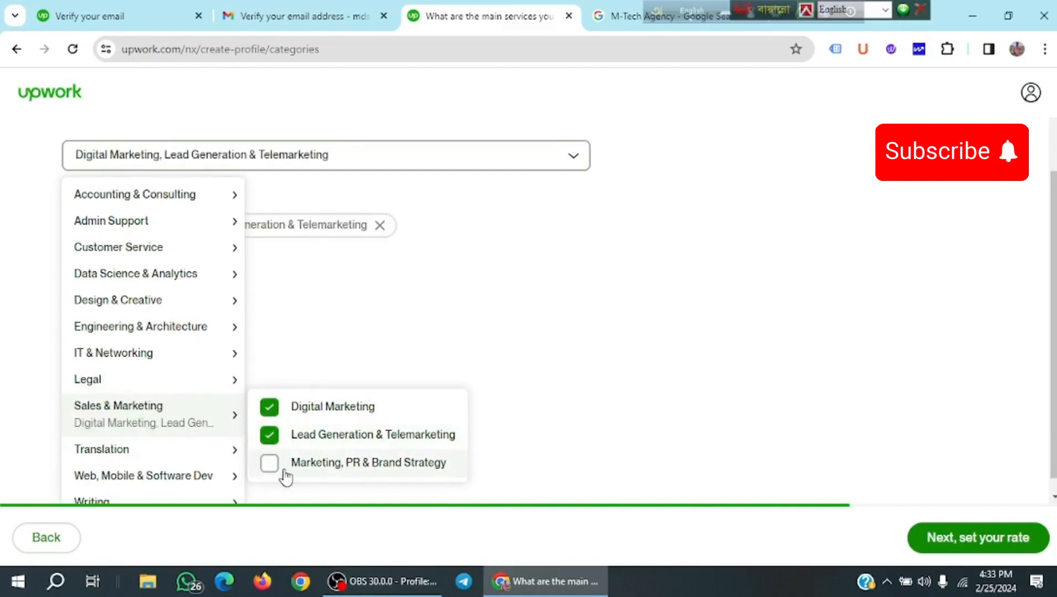
left_click(269, 463)
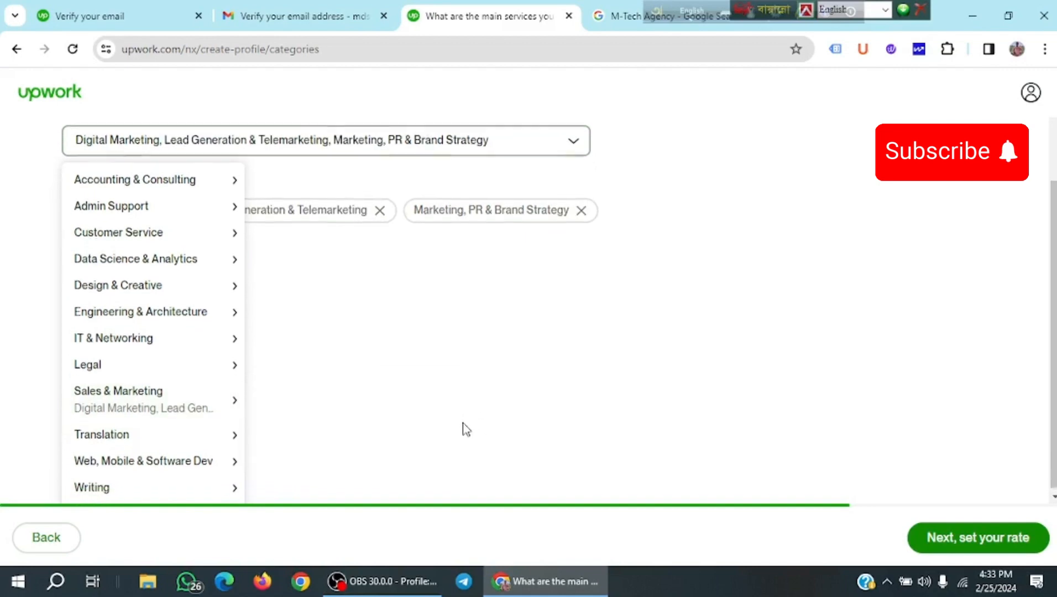
left_click(948, 540)
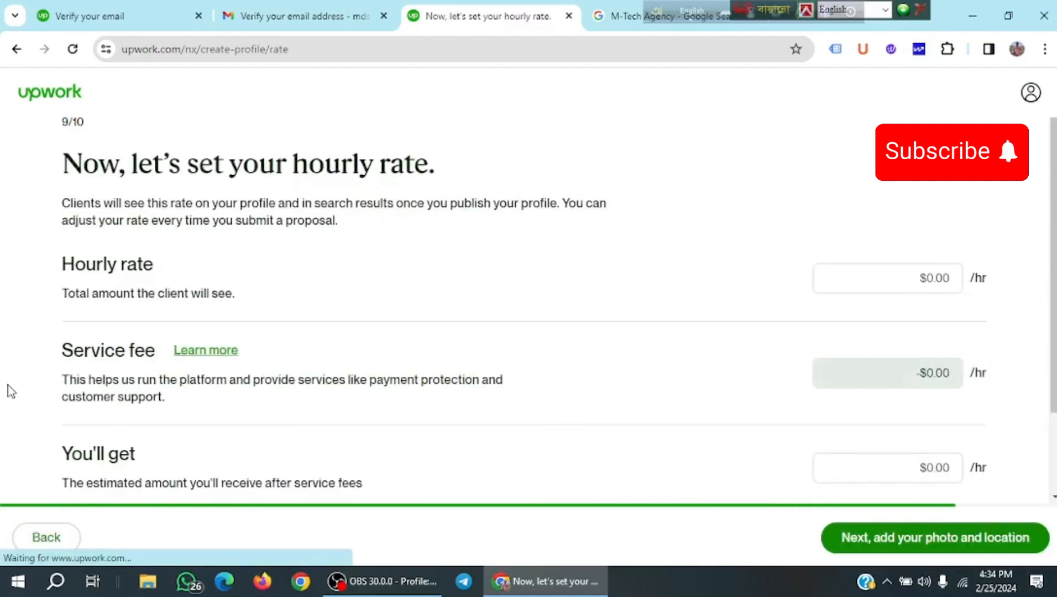
Set the hourly rate to $8.99, leaving $8.09 per hour after the $0.90 fee.
left_click(933, 284)
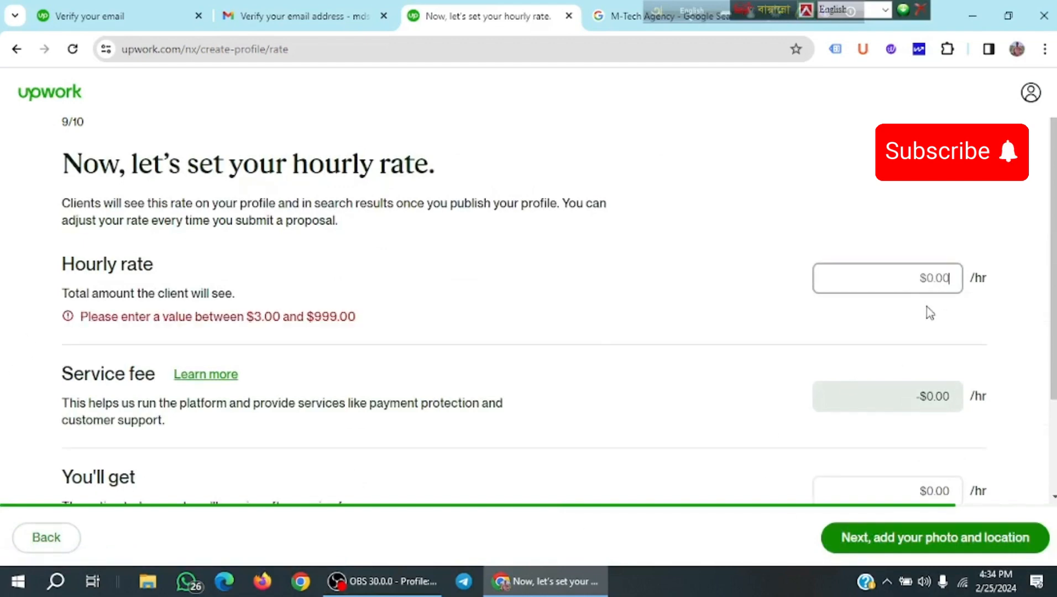
type("8")
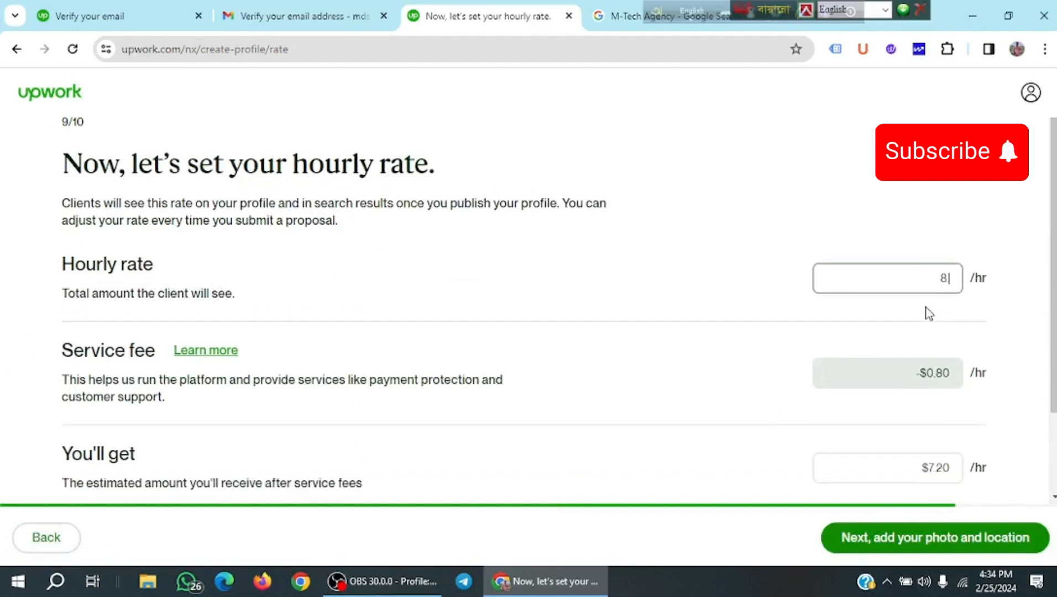
type(".99")
left_click(684, 337)
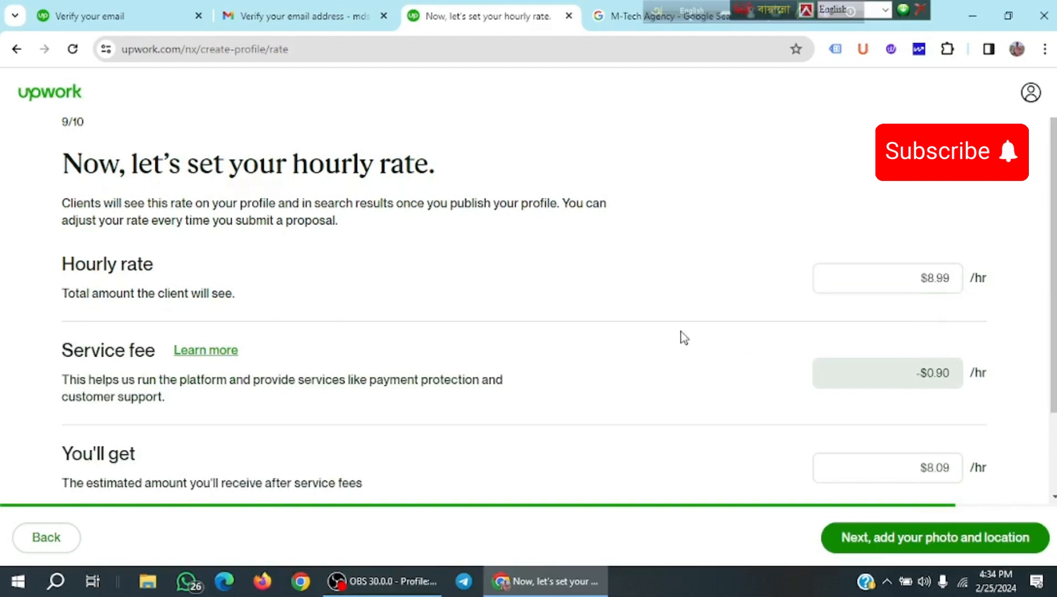
scroll(684, 337, "down", 2)
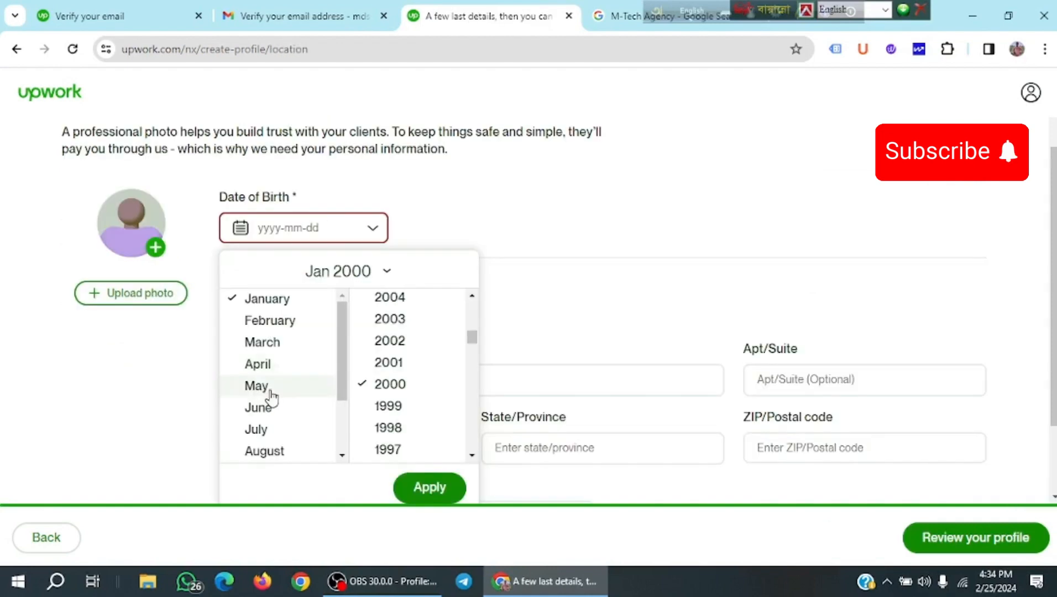
Set the date of birth to 15 May 2000.
left_click(265, 388)
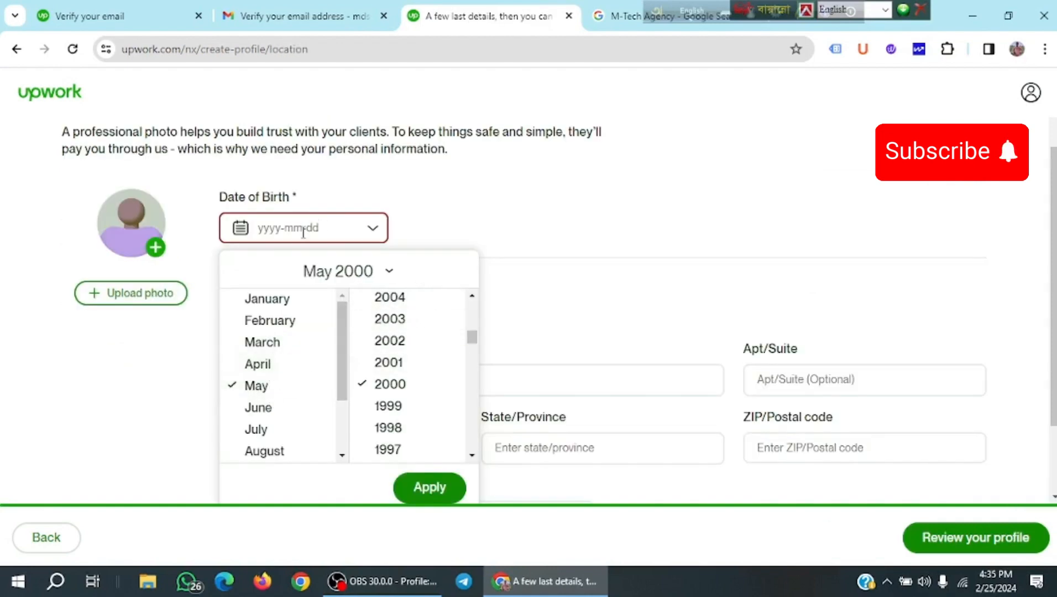
scroll(409, 404, "down", 7)
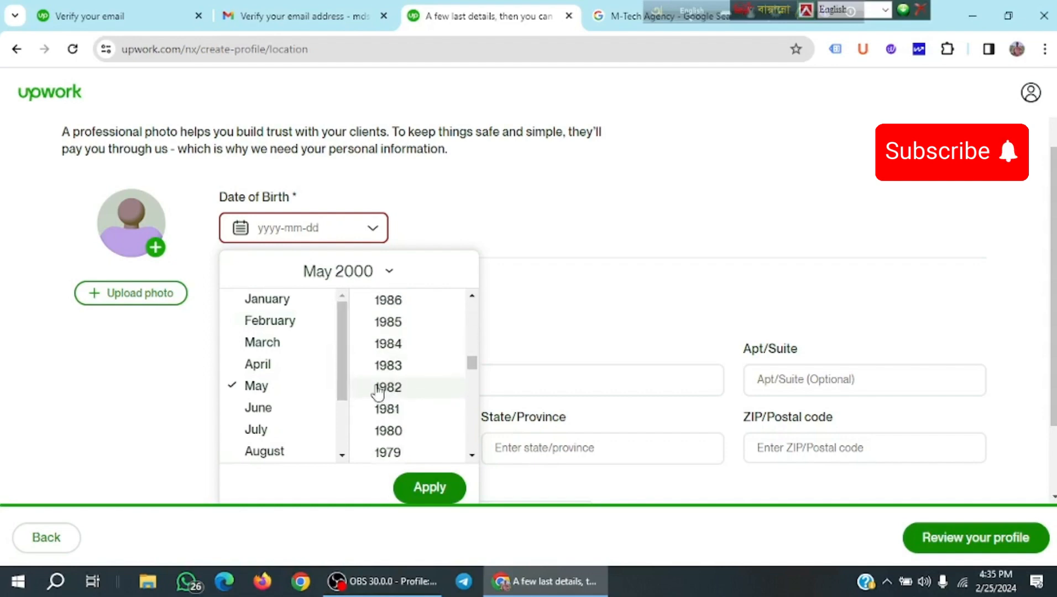
left_click(441, 490)
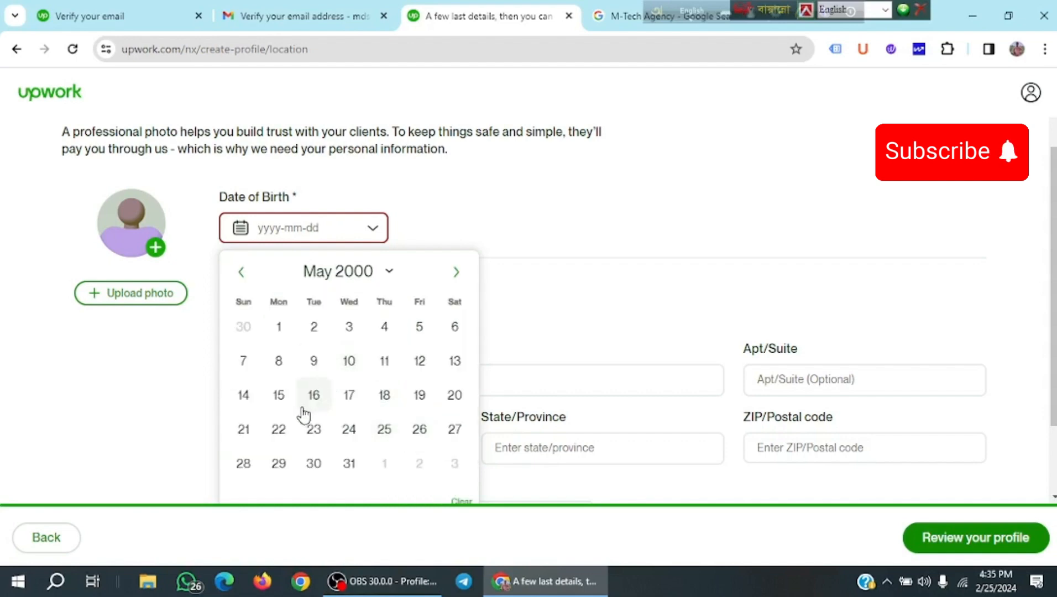
left_click(282, 399)
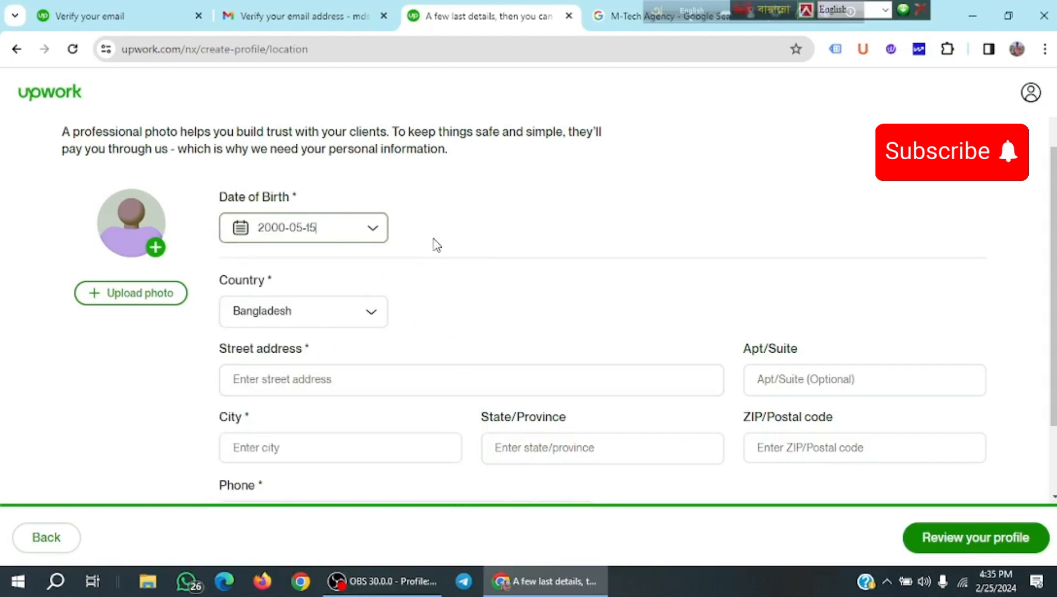
Fill in the street address, city, state, ZIP code and phone number fields.
left_click(355, 386)
scroll(354, 387, "down", 2)
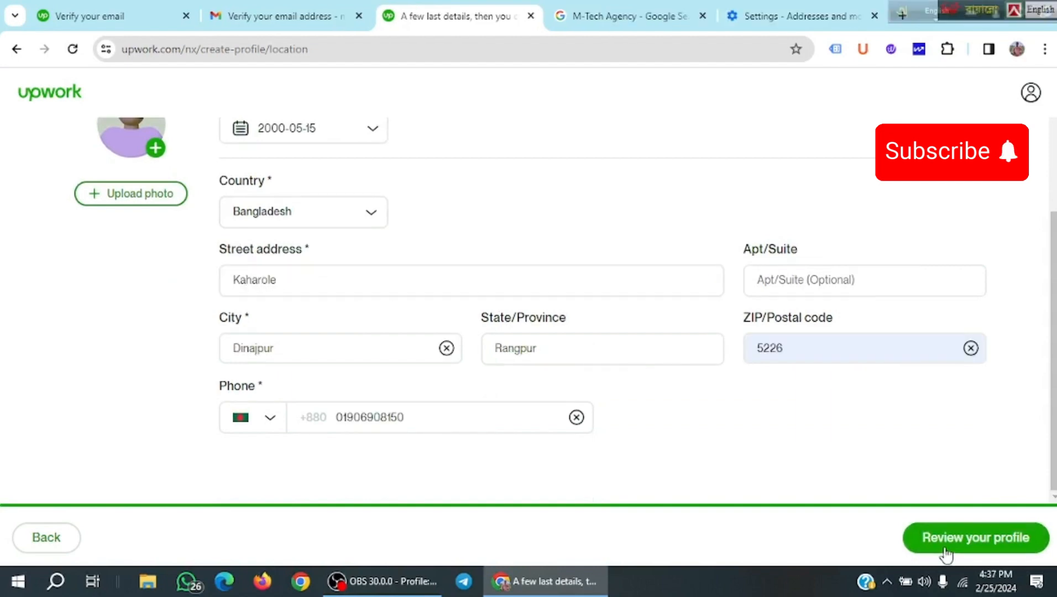
left_click(976, 537)
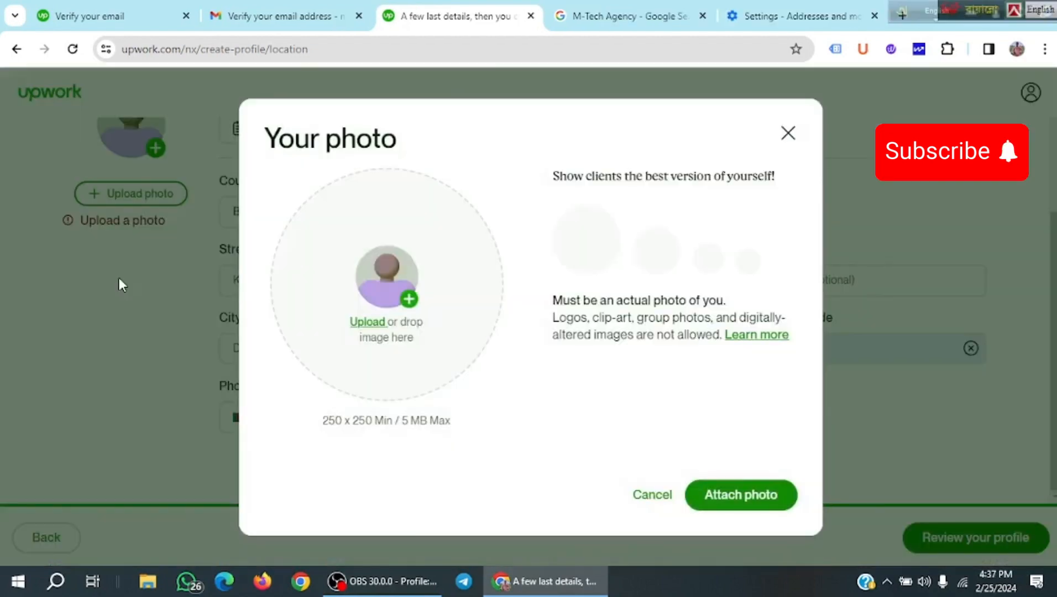
Upload the background-removed portrait photo, reposition it in the crop circle, and attach it.
left_click(421, 302)
left_click(191, 332)
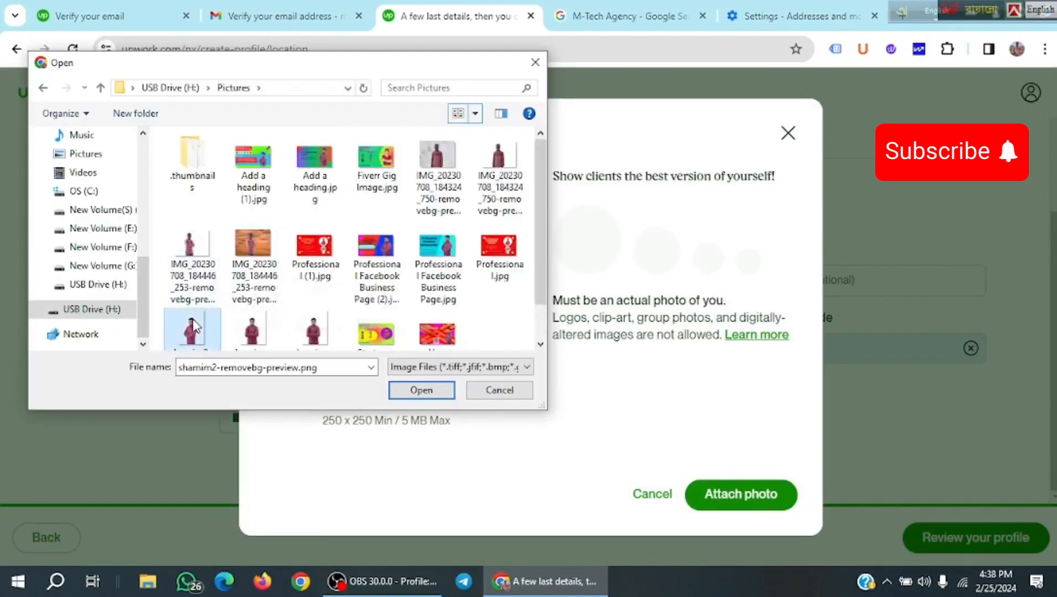
left_click(447, 397)
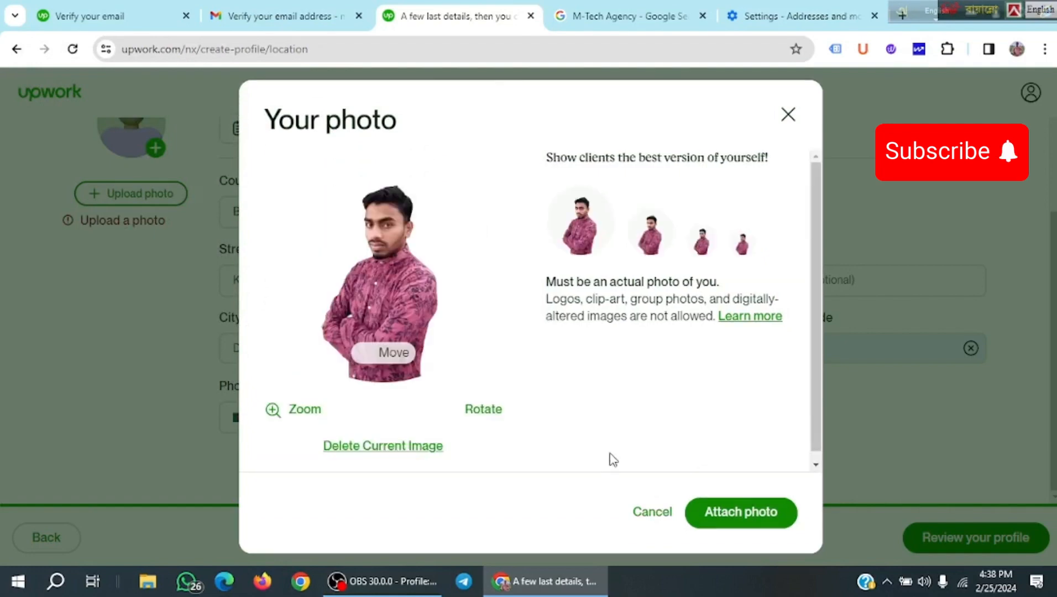
left_click_drag(354, 234, 360, 276)
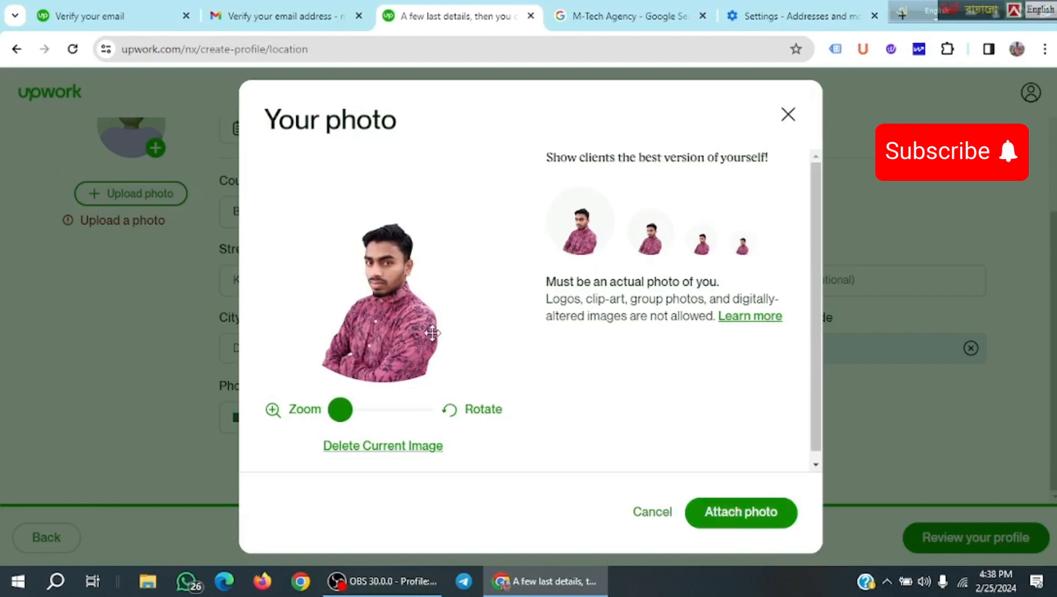
left_click_drag(433, 333, 433, 318)
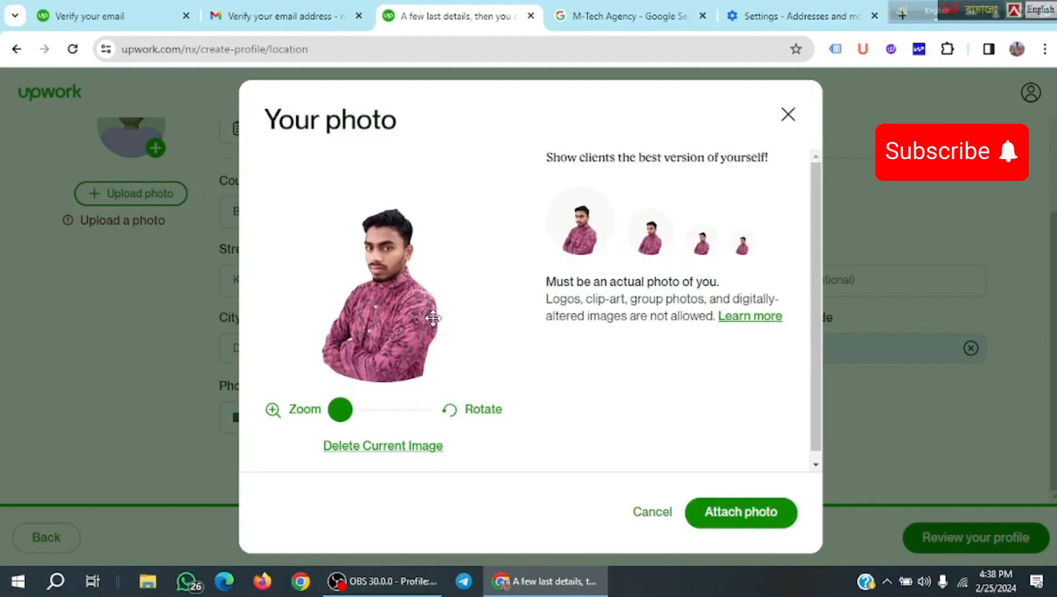
left_click(734, 513)
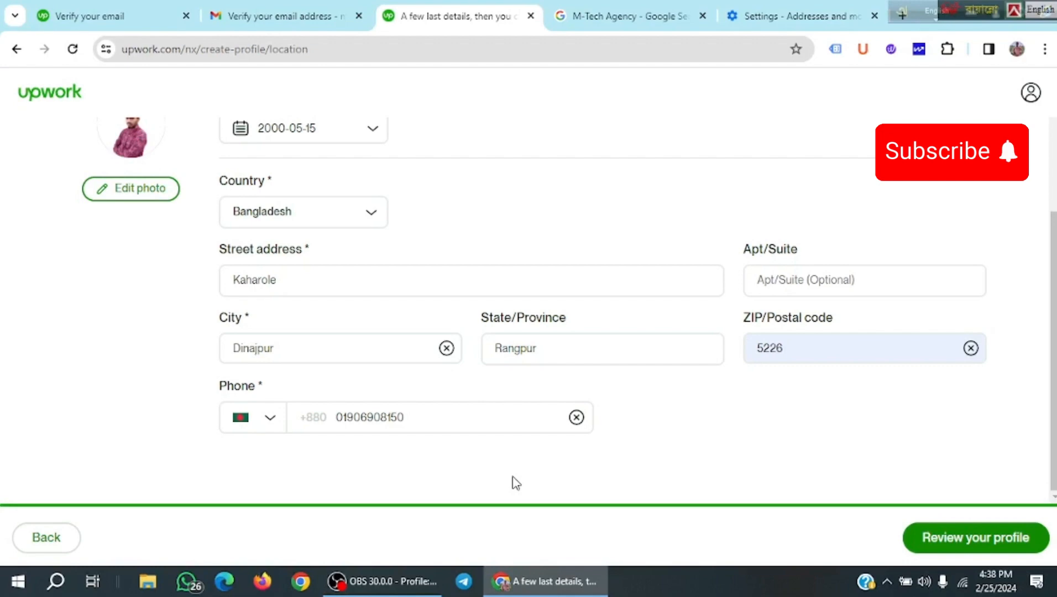
Review the finished profile on the Preview Profile page.
scroll(472, 275, "up", 4)
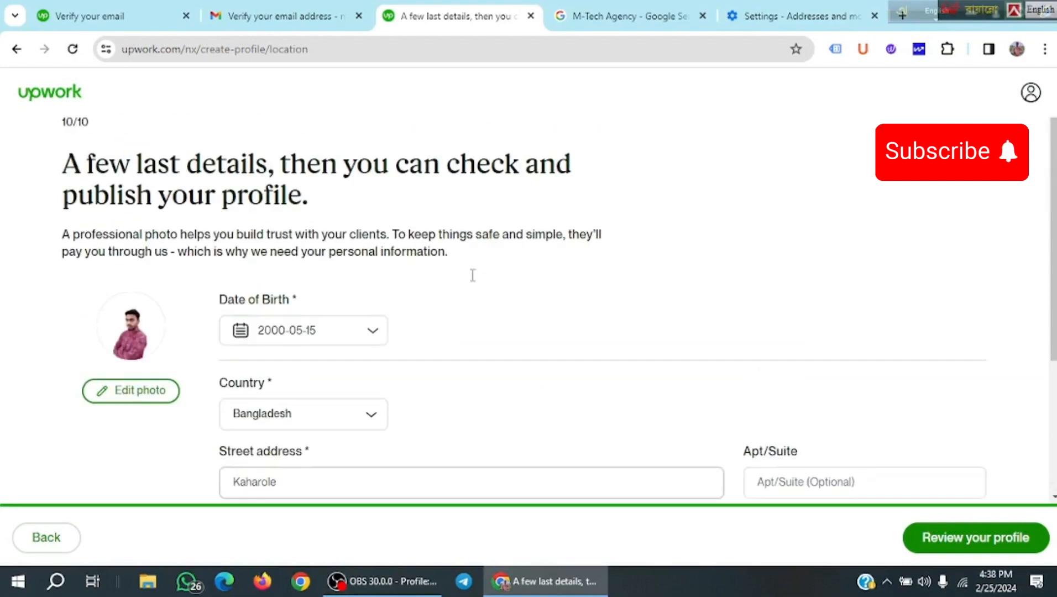
scroll(472, 275, "down", 4)
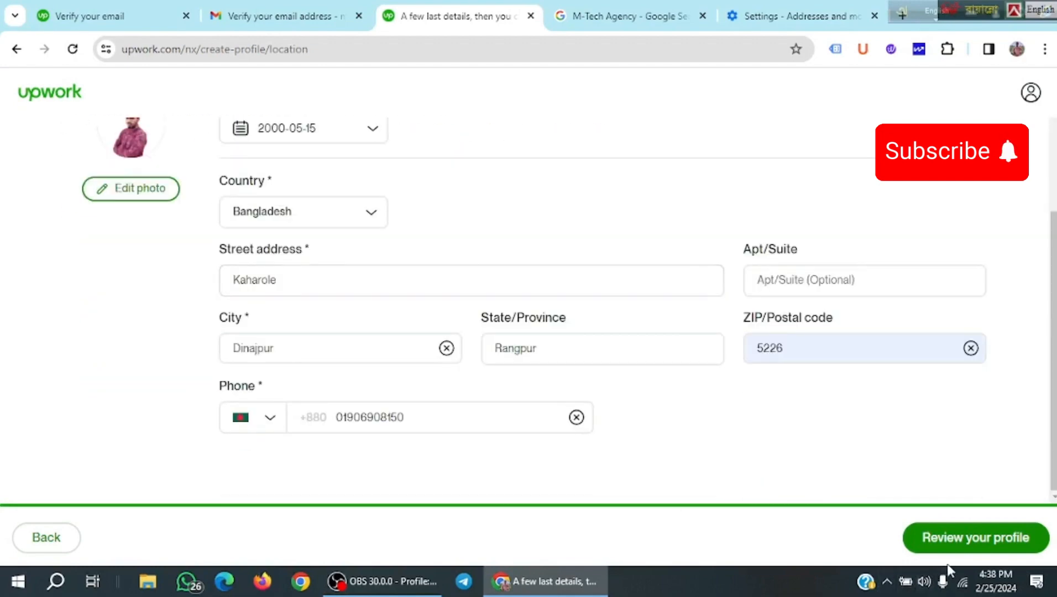
left_click(960, 539)
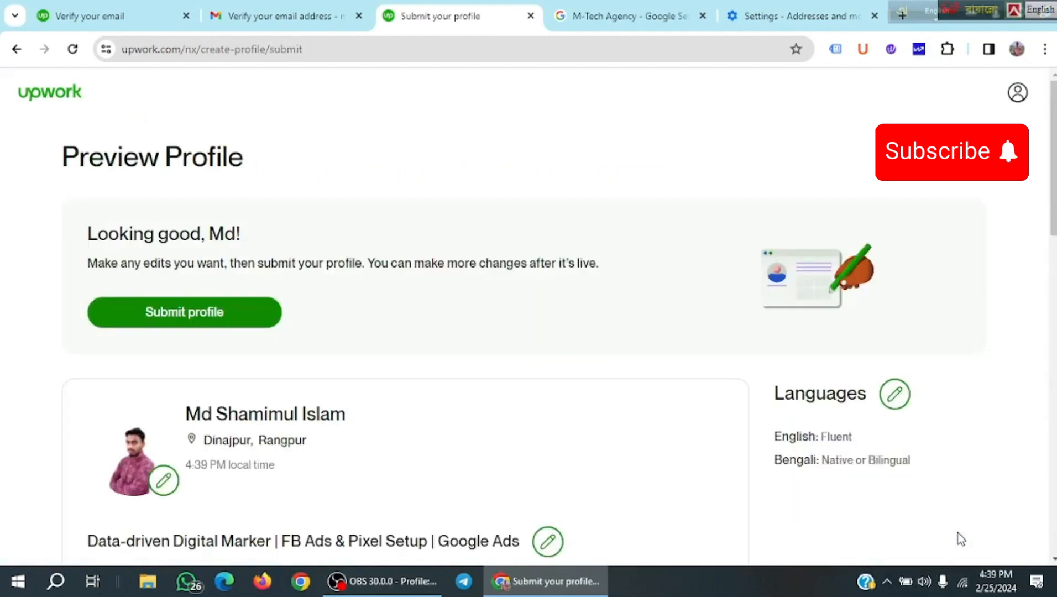
scroll(565, 370, "down", 14)
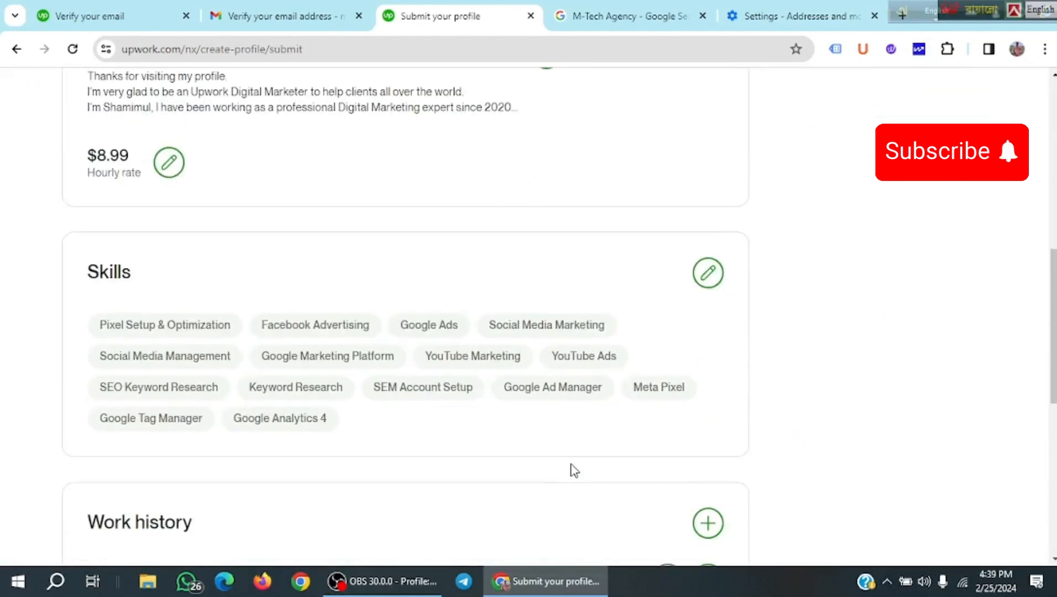
scroll(574, 486, "down", 2)
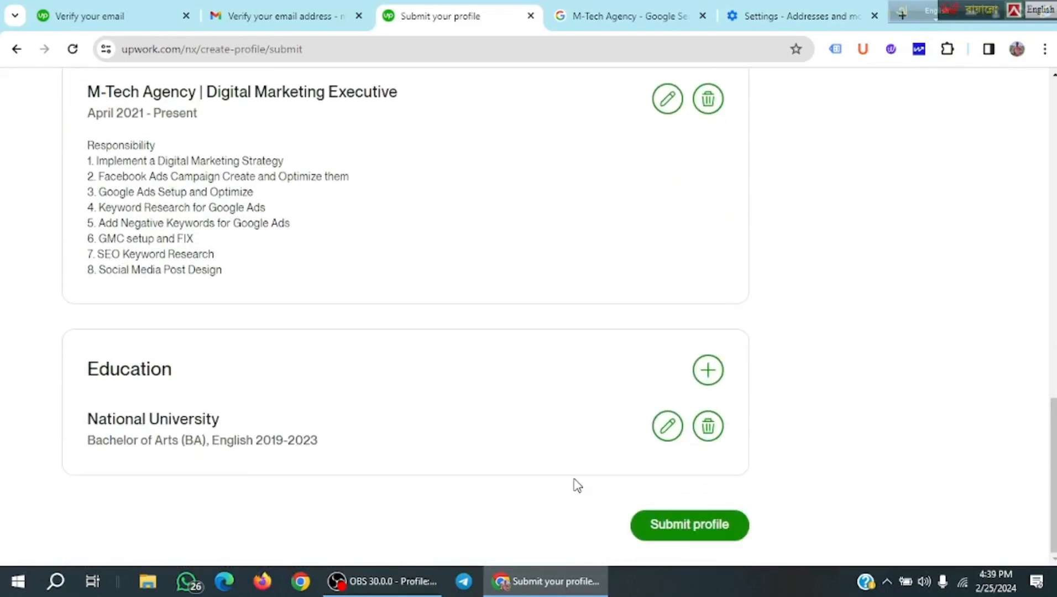
scroll(387, 504, "up", 10)
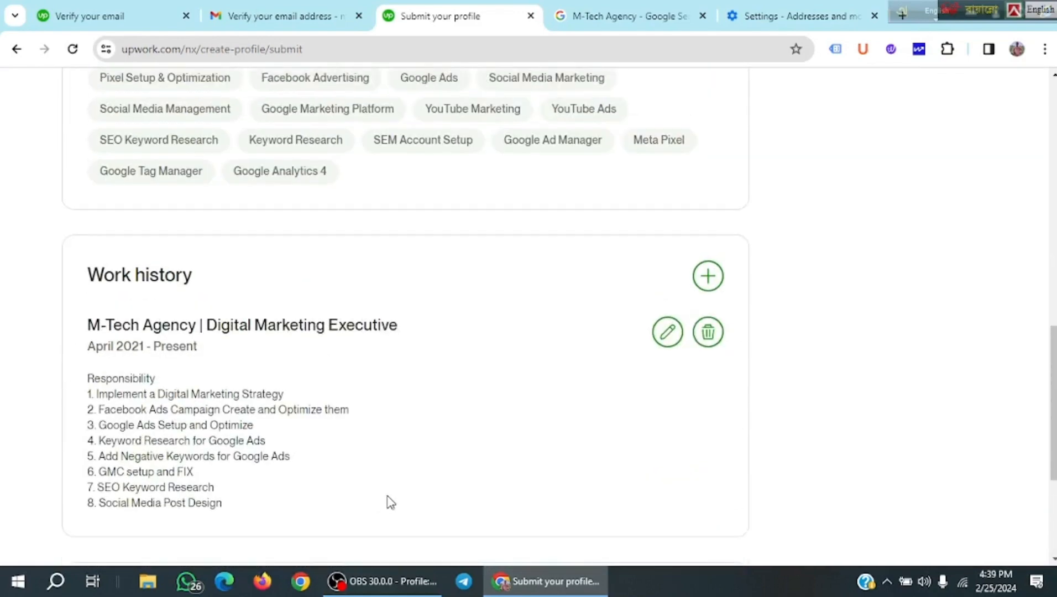
scroll(394, 500, "down", 4)
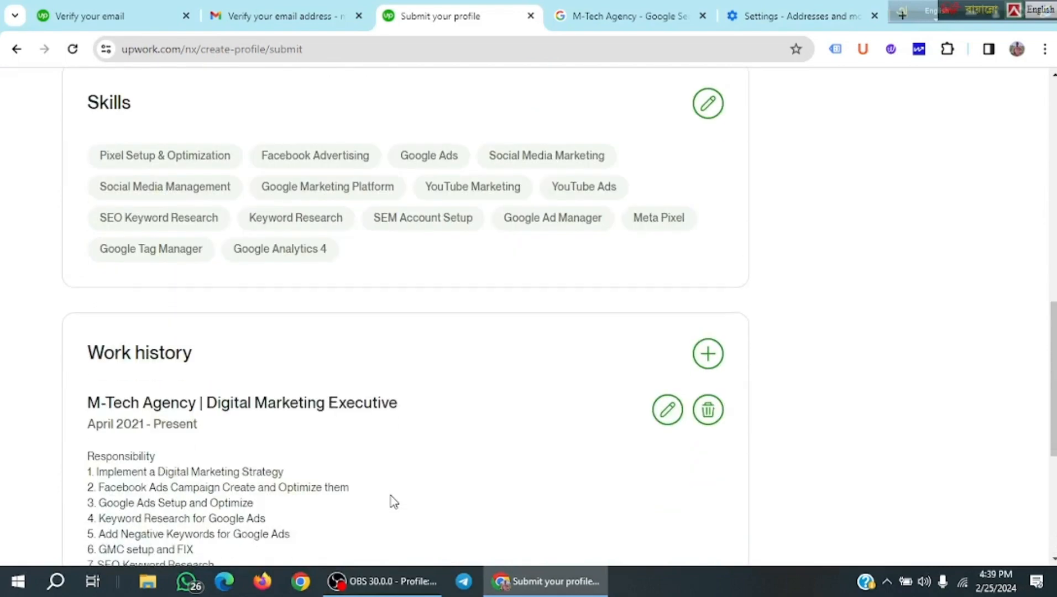
scroll(394, 500, "up", 1)
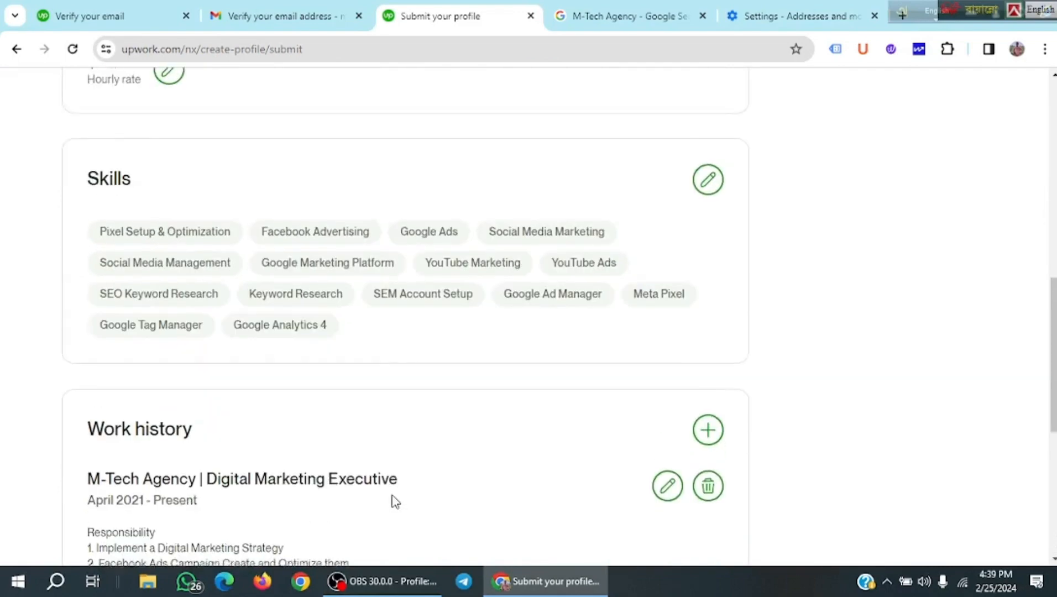